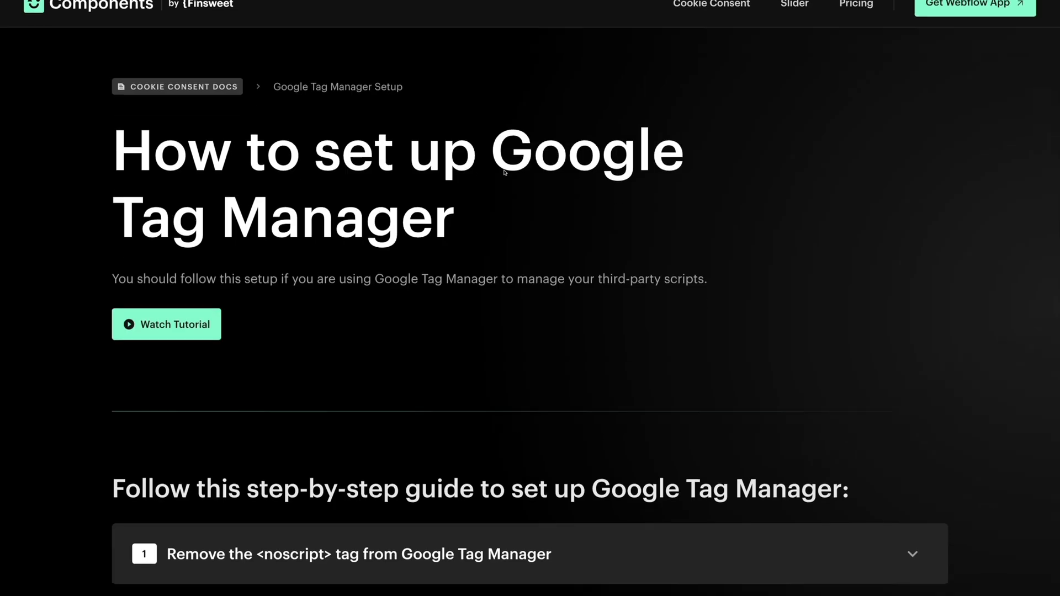
Expand step 2 of the Finsweet GTM docs, on downloading the Consent Mode template
{"action": "scroll", "coordinate": [502, 174], "scroll_direction": "down", "scroll_amount": 5}
{"action": "left_click", "coordinate": [325, 347]}
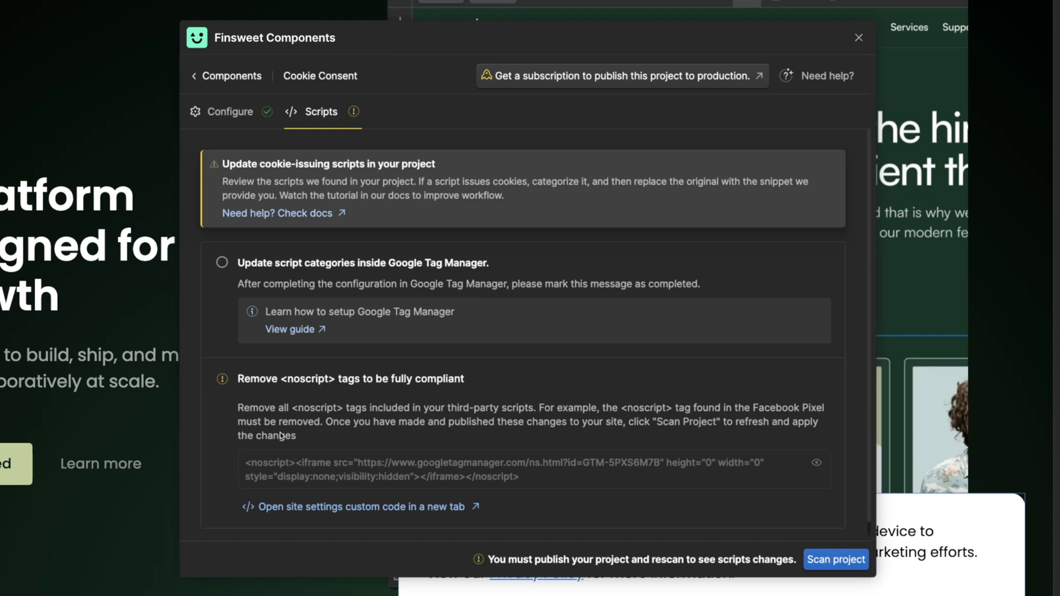
Delete the GTM noscript snippet from the site's footer custom code and save the footer
{"action": "left_click", "coordinate": [315, 507]}
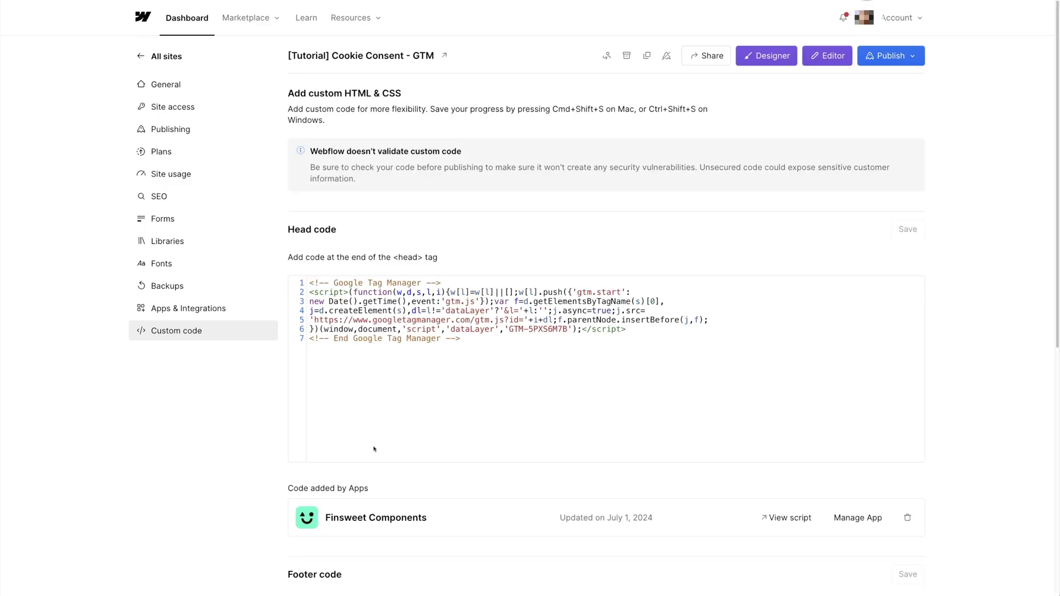
{"action": "scroll", "coordinate": [286, 424], "scroll_direction": "down", "scroll_amount": 4}
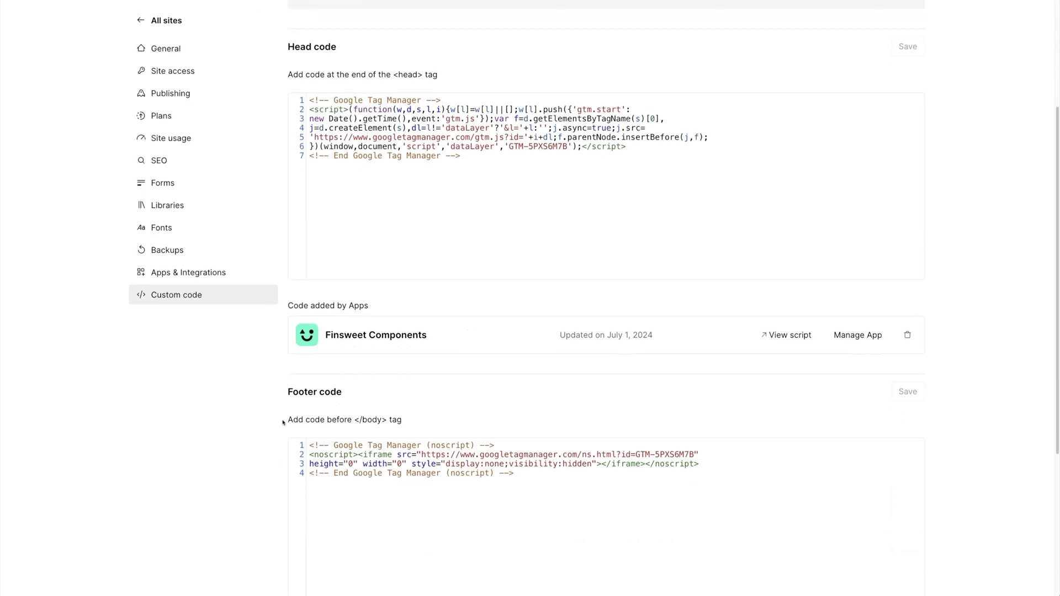
{"action": "left_click_drag", "start_coordinate": [525, 468], "coordinate": [325, 428]}
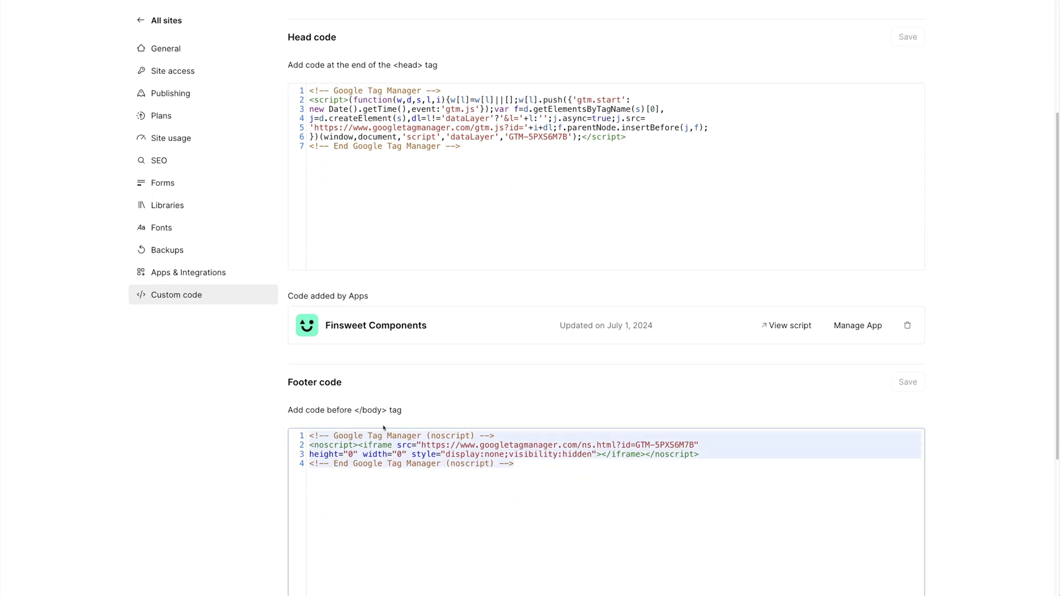
{"action": "key", "text": "BackSpace"}
{"action": "left_click", "coordinate": [907, 382]}
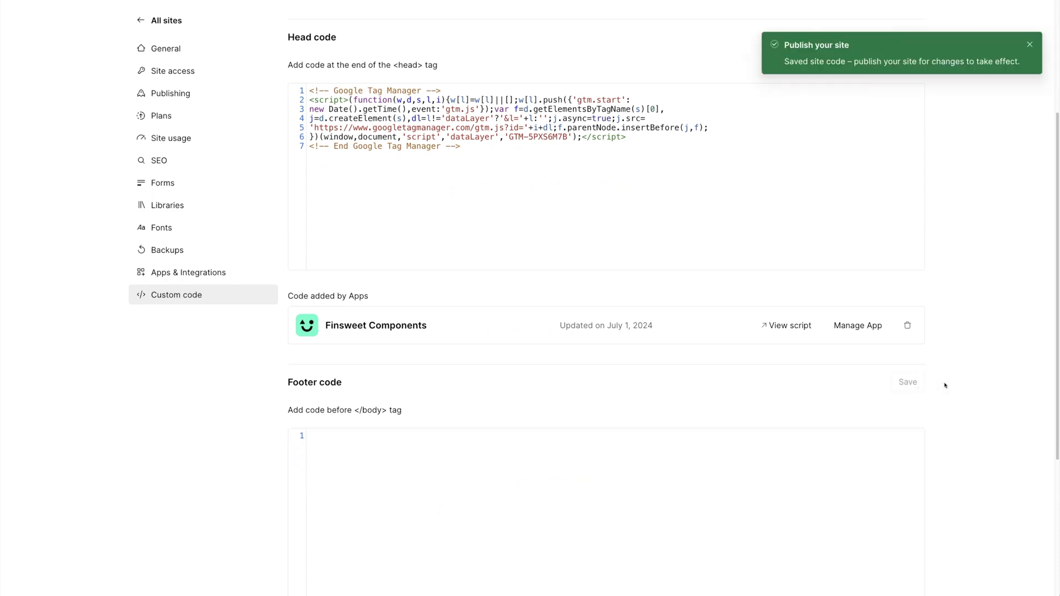
{"action": "scroll", "coordinate": [960, 373], "scroll_direction": "up", "scroll_amount": 4}
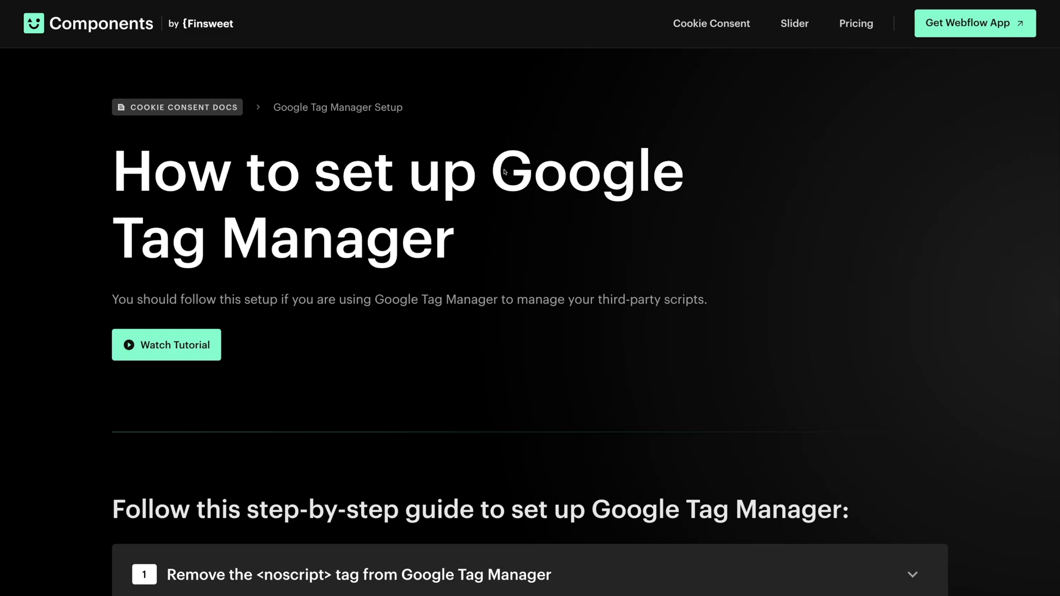
Expand step 2, 'Download the Finsweet Google Tag Manager template', in the docs
{"action": "scroll", "coordinate": [504, 171], "scroll_direction": "down", "scroll_amount": 5}
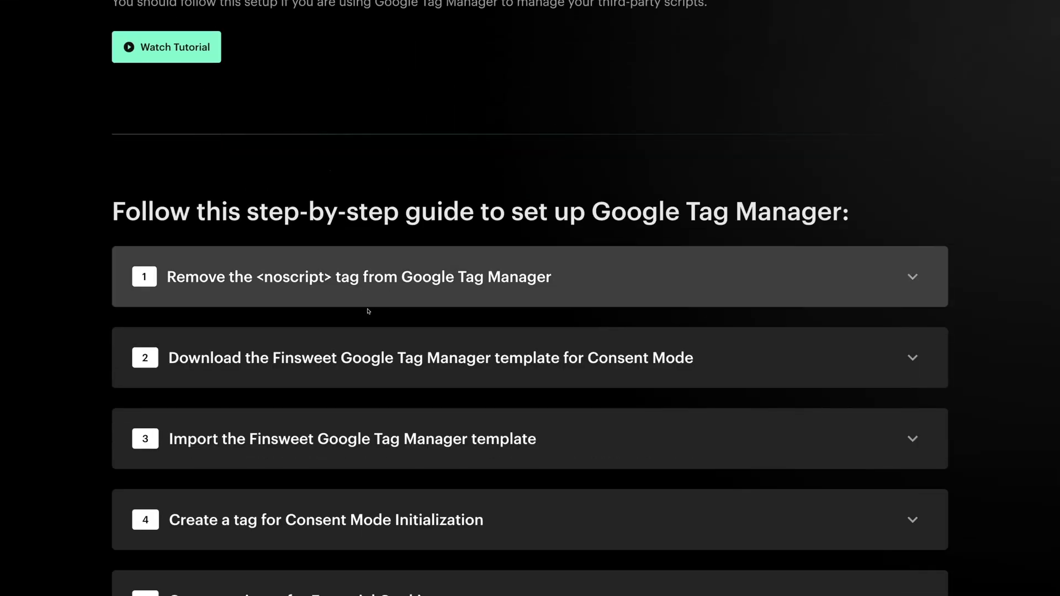
{"action": "left_click", "coordinate": [326, 349]}
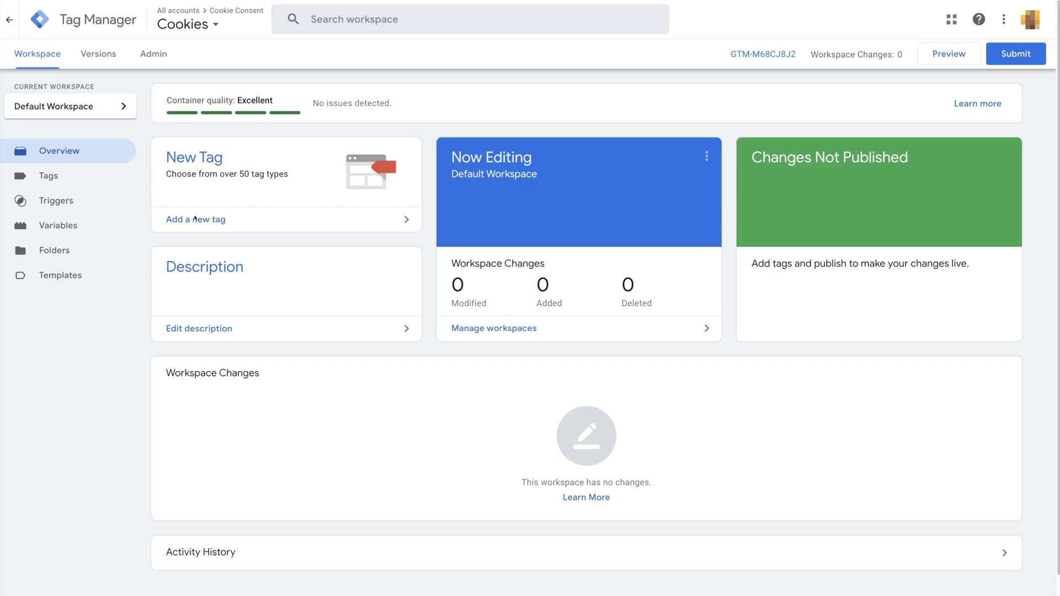
Import the Finsweet Cookie Consent GTM Template .tpl file into a new tag template
{"action": "left_click", "coordinate": [61, 276]}
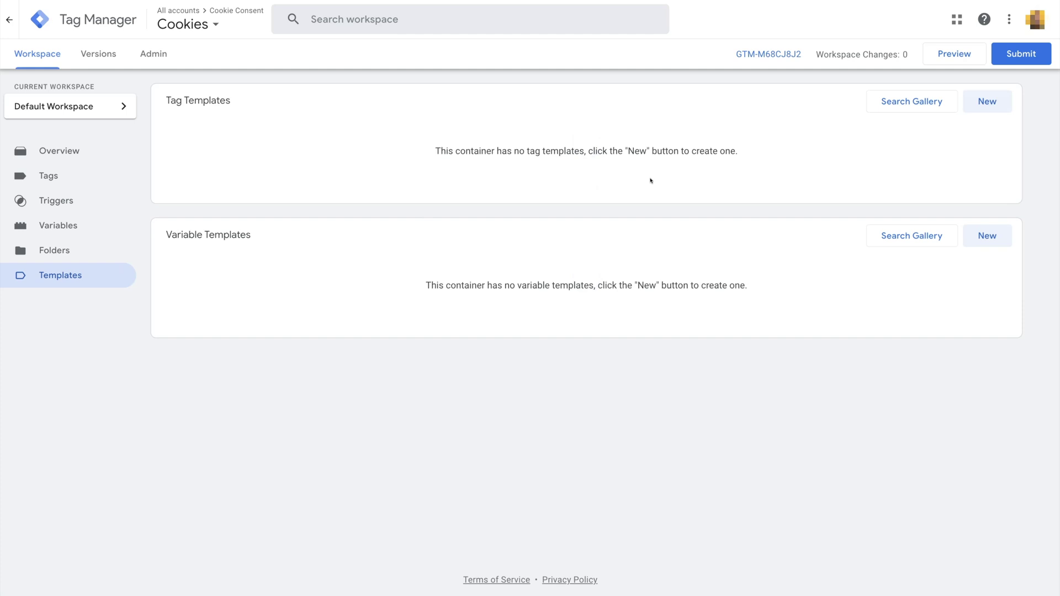
{"action": "left_click", "coordinate": [983, 111]}
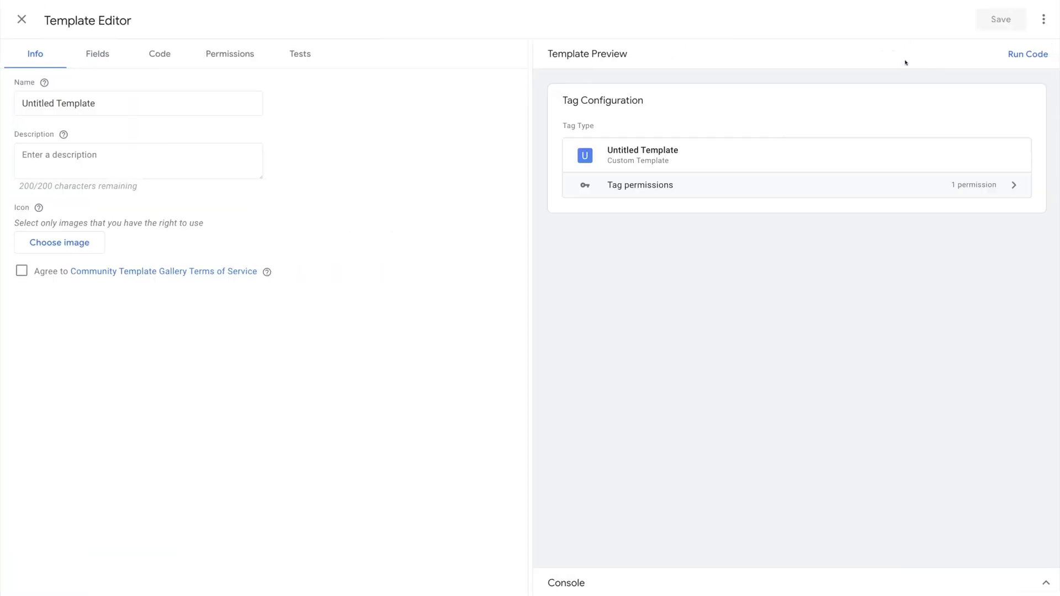
{"action": "left_click", "coordinate": [1043, 19]}
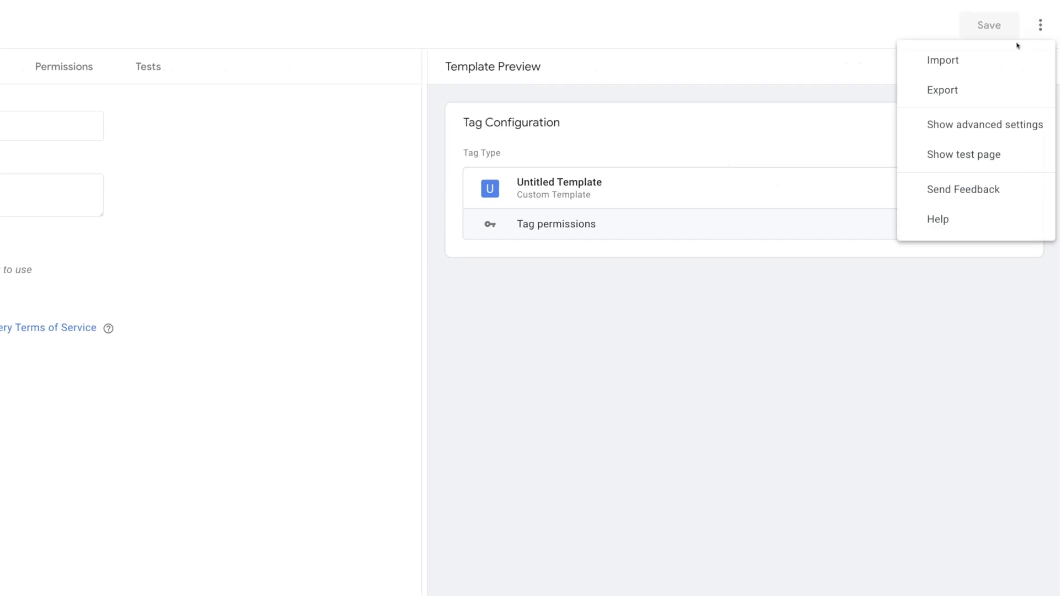
{"action": "left_click", "coordinate": [994, 59]}
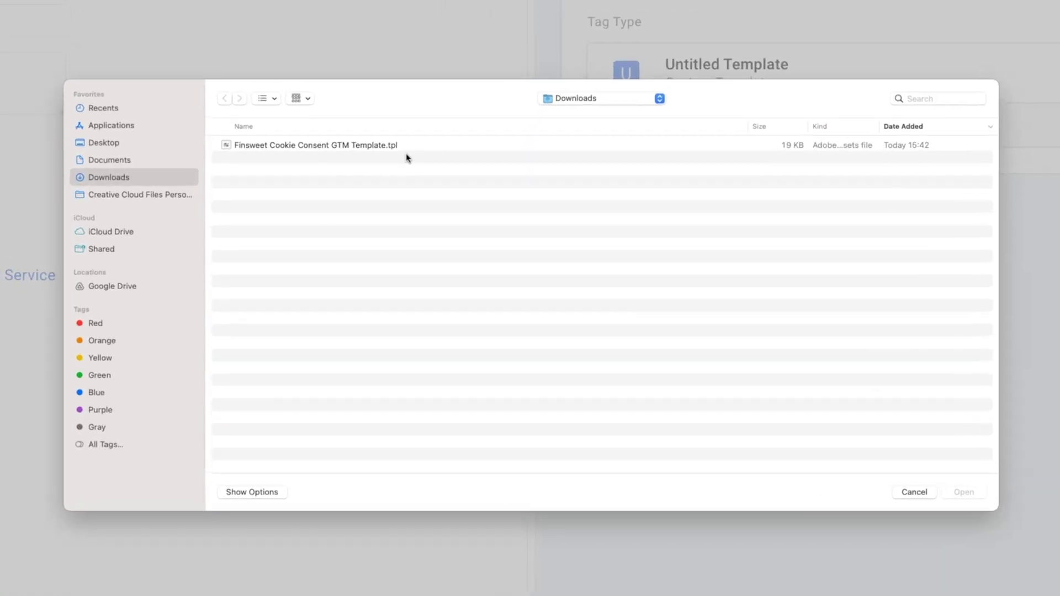
{"action": "left_click", "coordinate": [393, 147]}
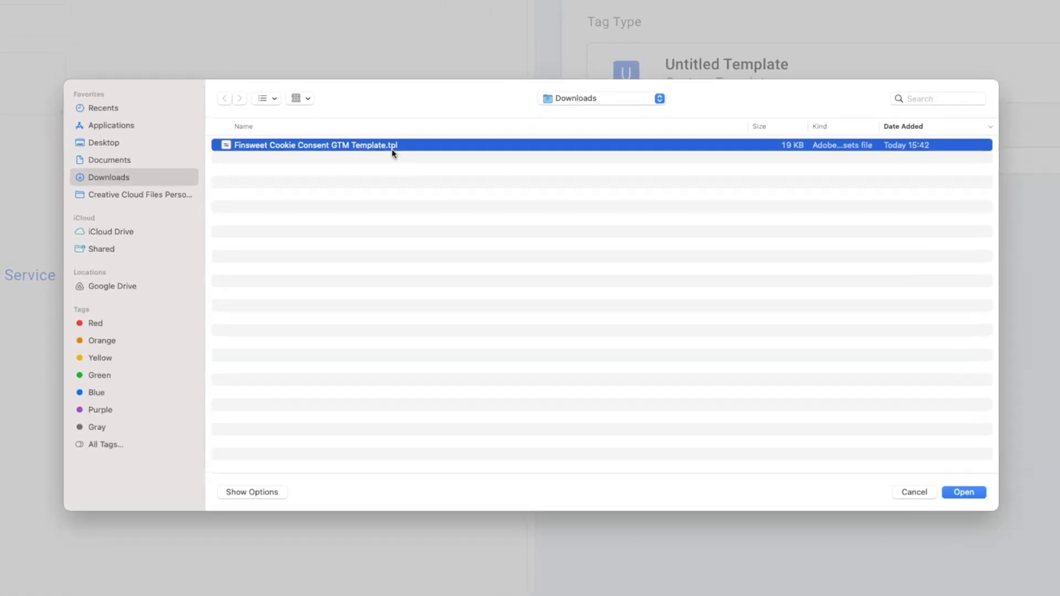
{"action": "double_click", "coordinate": [392, 146]}
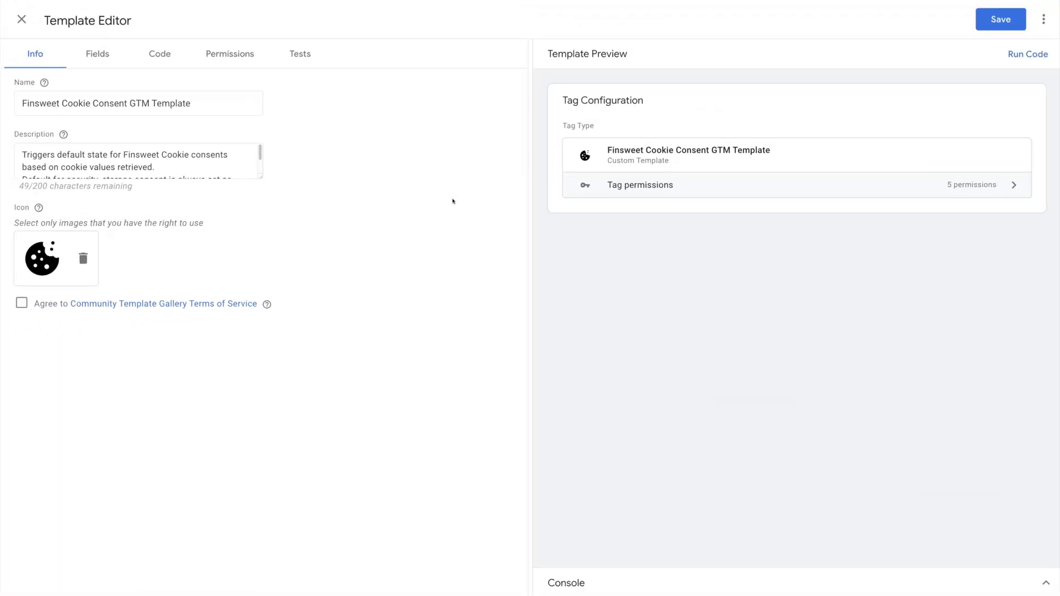
Review the template code, accept the Community Template Gallery terms, and save the template
{"action": "left_click", "coordinate": [165, 61]}
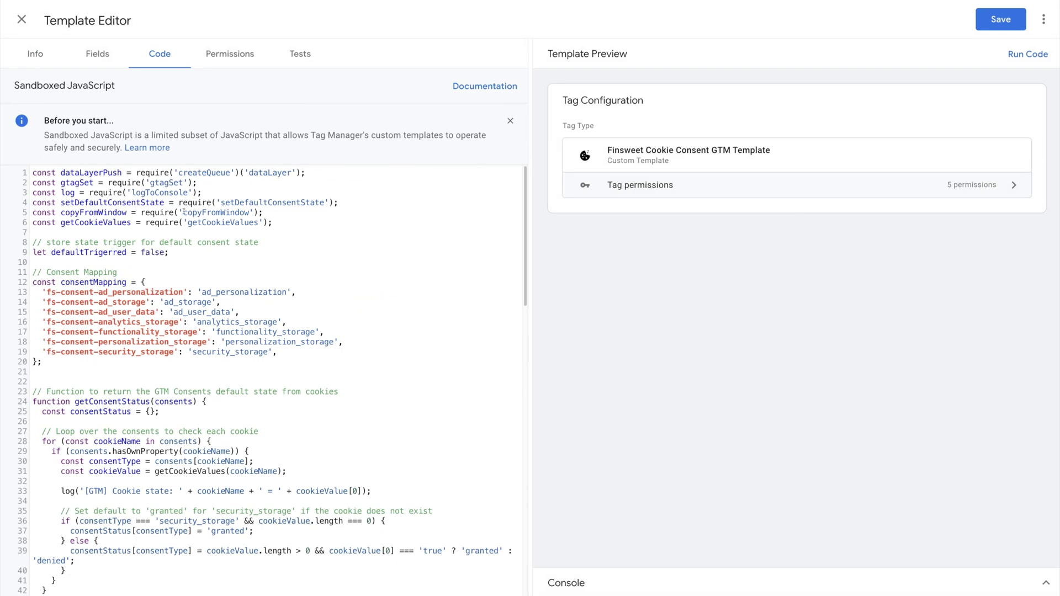
{"action": "left_click", "coordinate": [36, 53]}
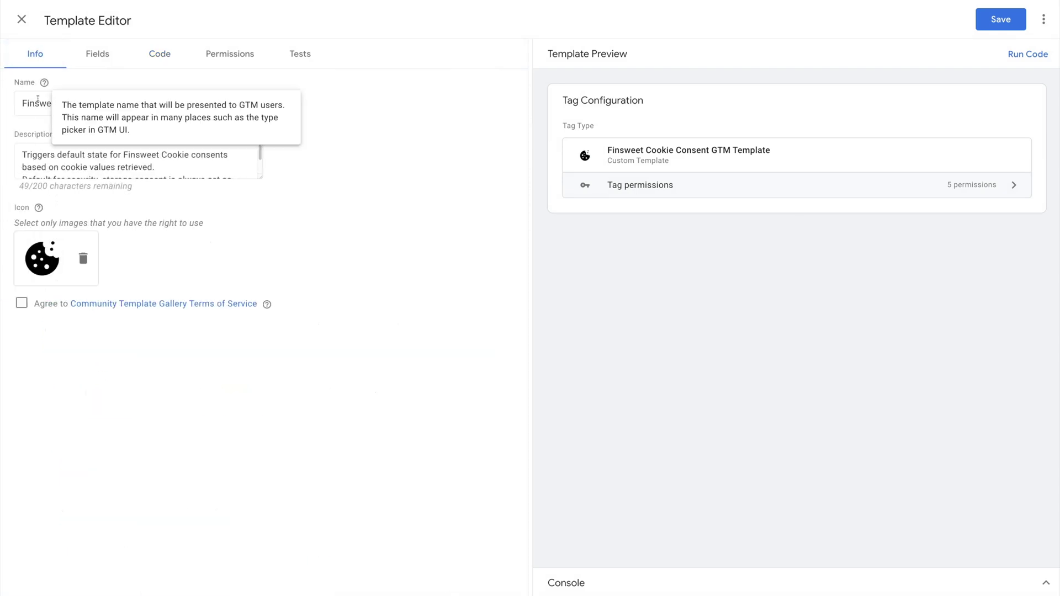
{"action": "left_click", "coordinate": [23, 312]}
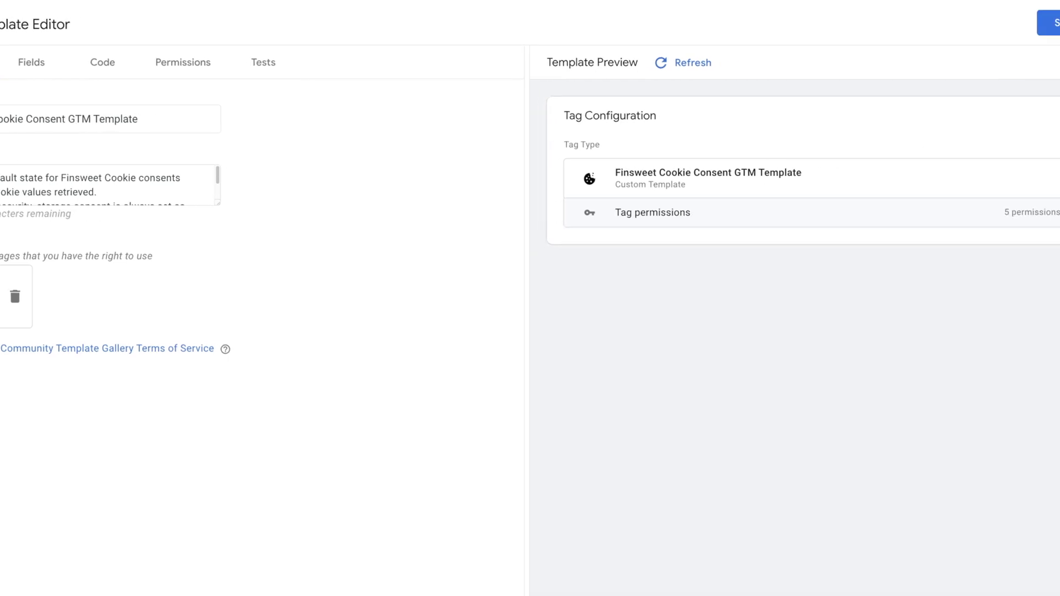
{"action": "left_click", "coordinate": [1013, 32]}
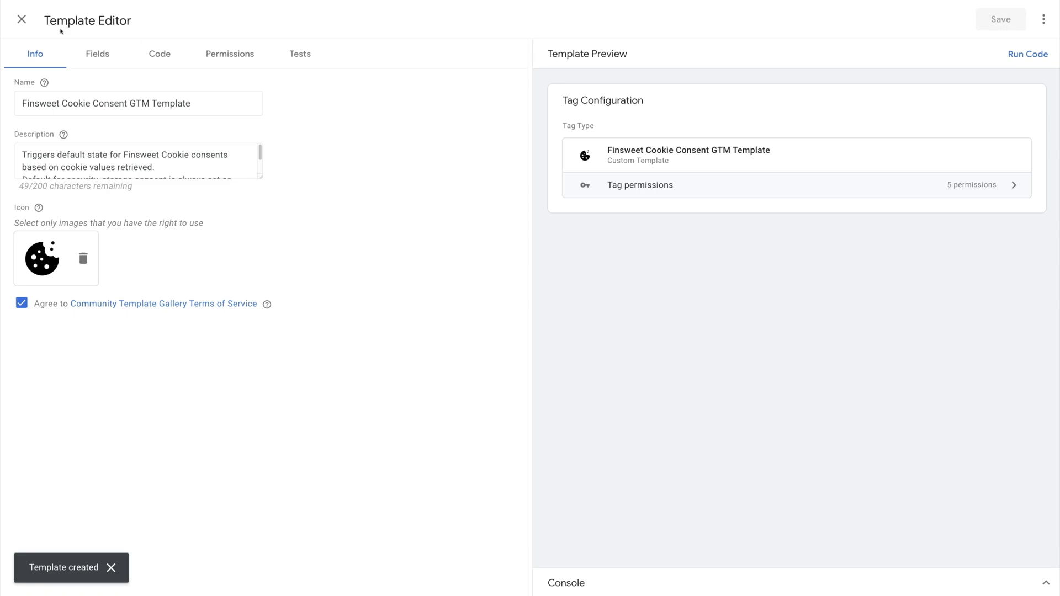
{"action": "left_click", "coordinate": [22, 20]}
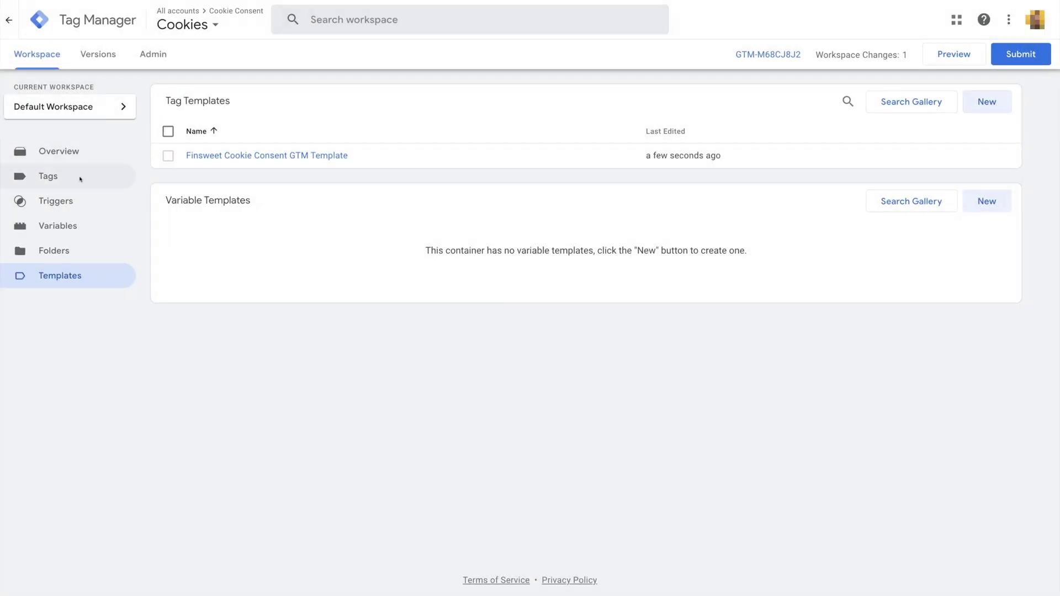
Create the Consent Mode Init tag from the Finsweet template, firing on Consent Initialization - All Pages
{"action": "left_click", "coordinate": [80, 177]}
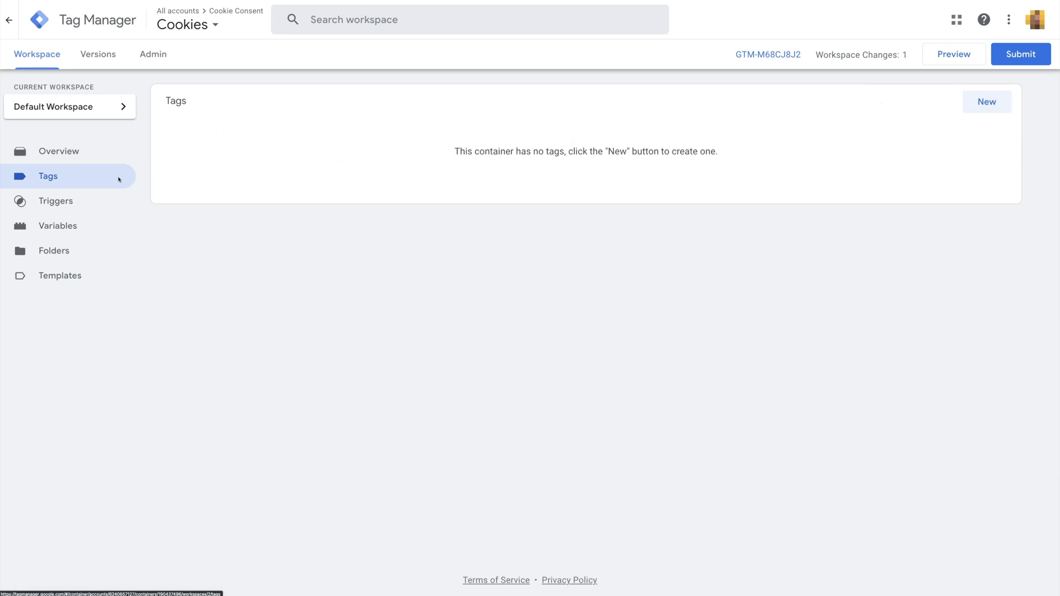
{"action": "left_click", "coordinate": [973, 108]}
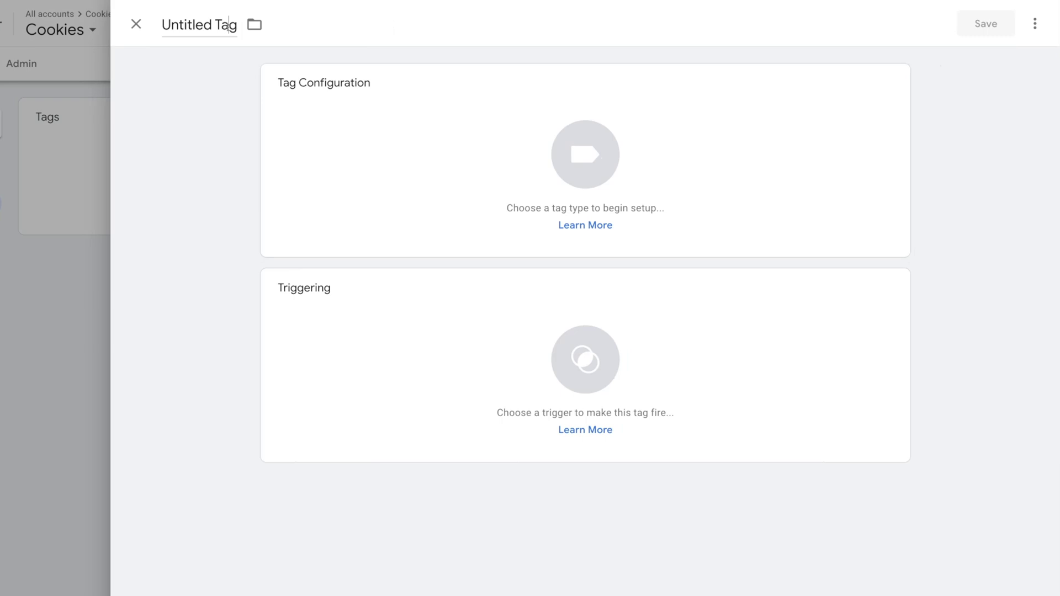
{"action": "left_click", "coordinate": [224, 25]}
{"action": "type", "text": "Consent Mode Init"}
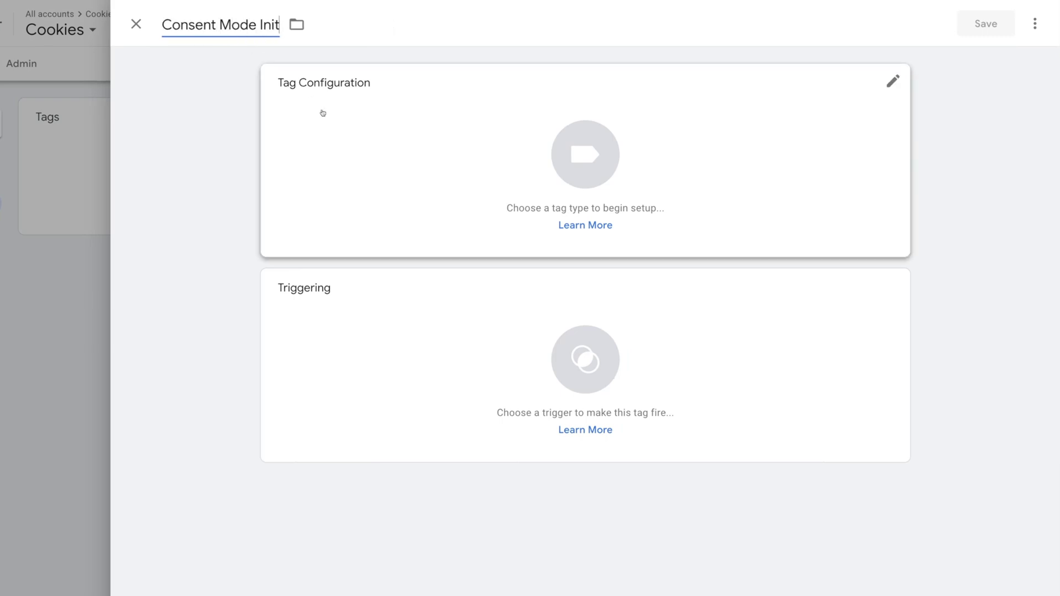
{"action": "left_click", "coordinate": [387, 143]}
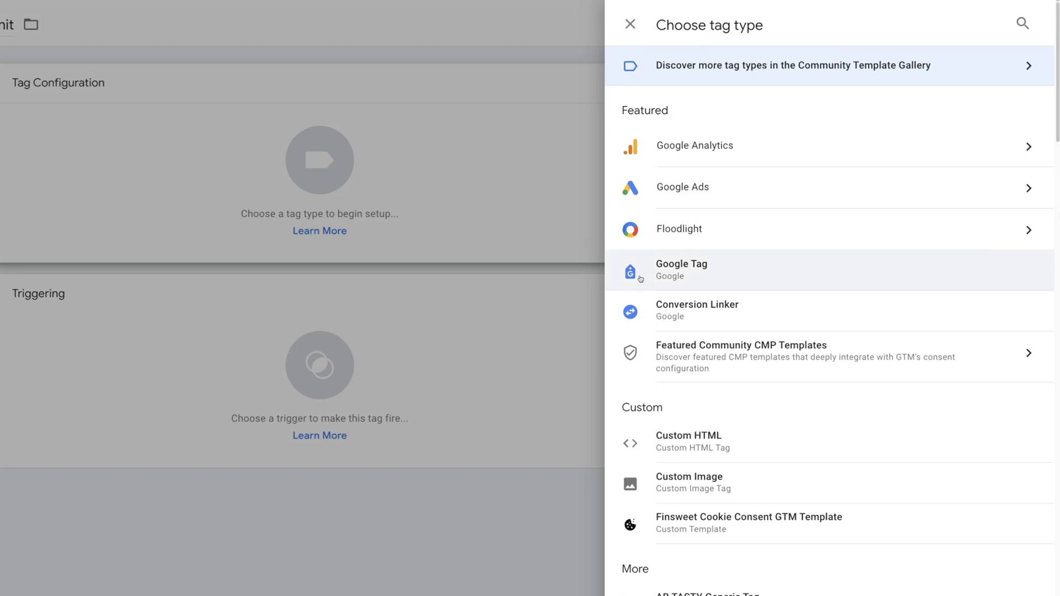
{"action": "left_click", "coordinate": [739, 524]}
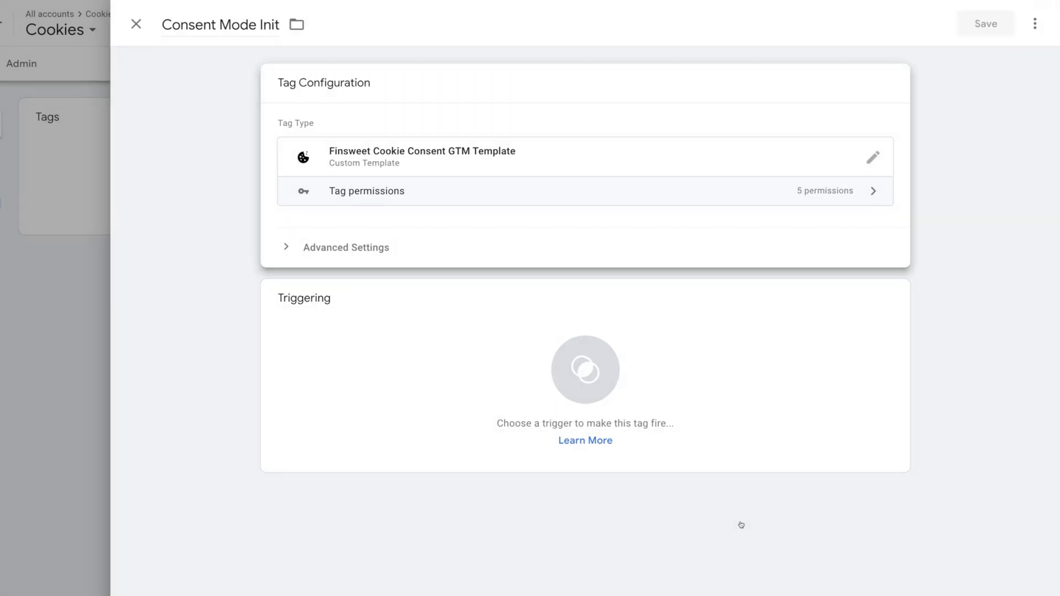
{"action": "left_click", "coordinate": [442, 355]}
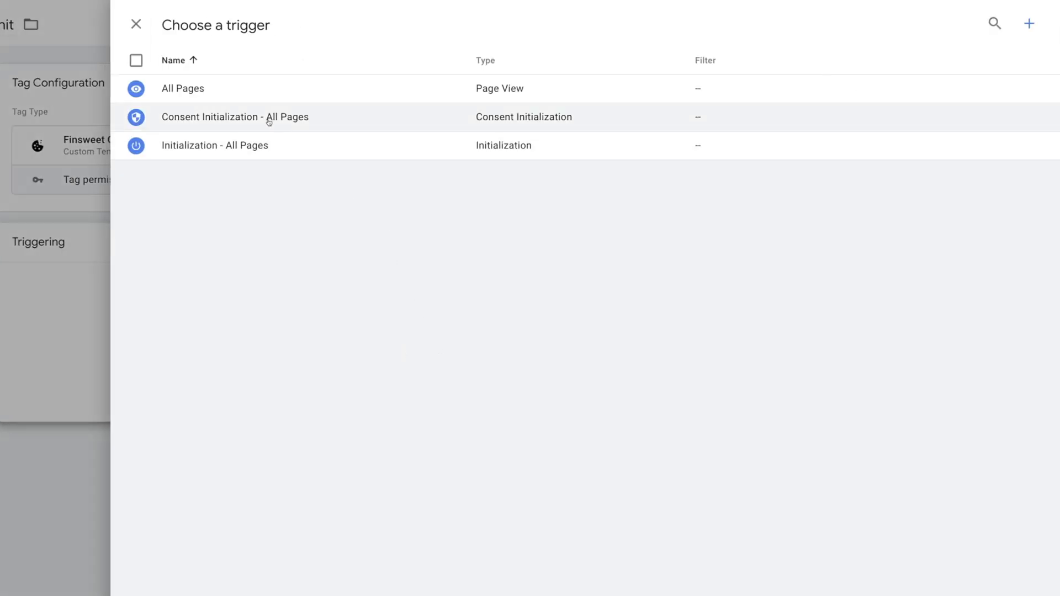
{"action": "left_click", "coordinate": [269, 122]}
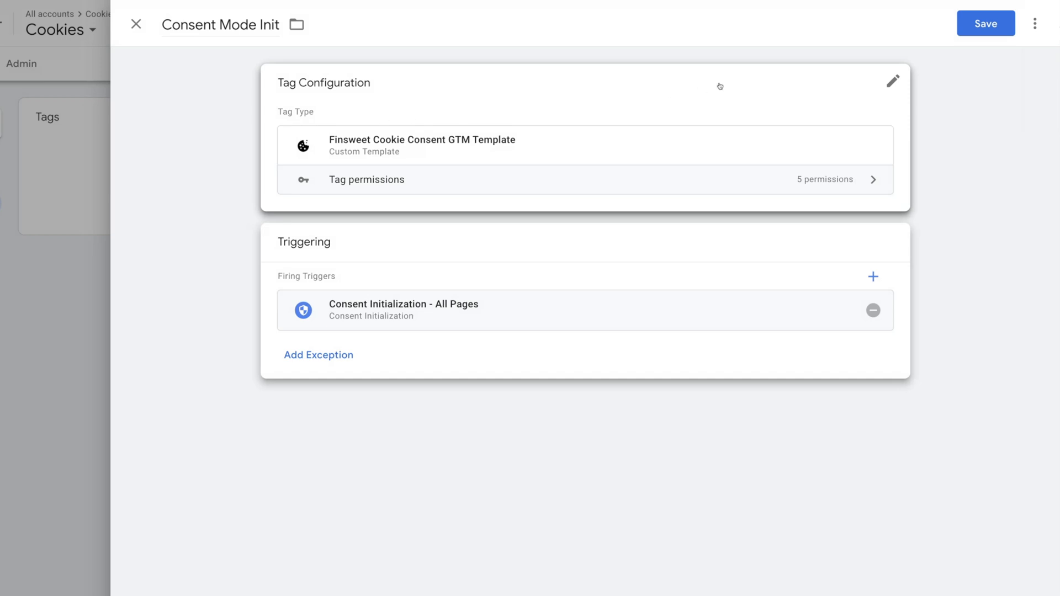
Save the Consent Mode Init tag, then allow Analytics in the site's cookie preferences
{"action": "left_click", "coordinate": [981, 29]}
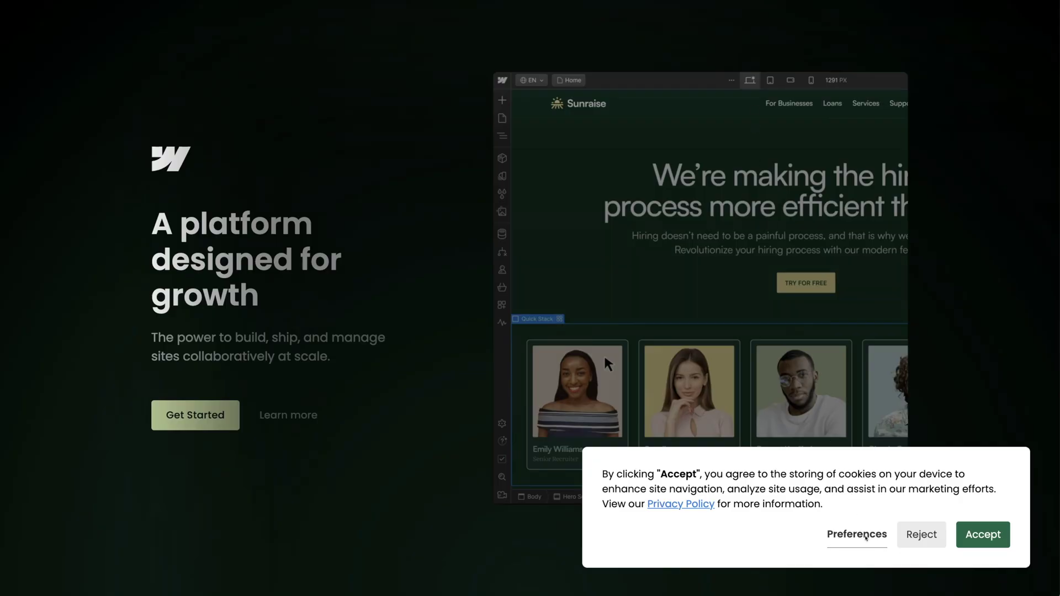
{"action": "left_click", "coordinate": [863, 537]}
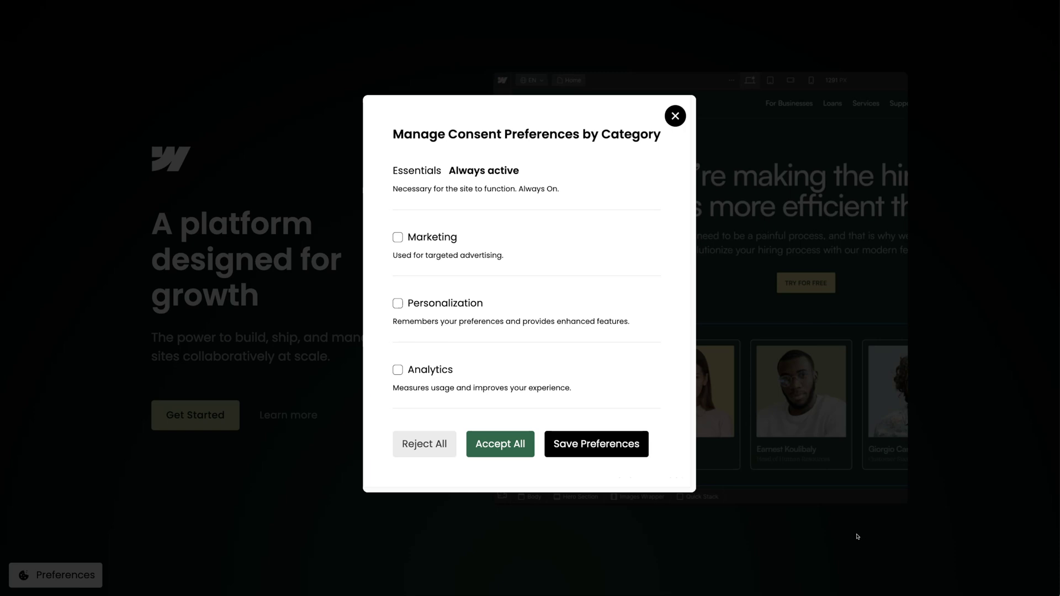
{"action": "left_click", "coordinate": [424, 372]}
{"action": "left_click", "coordinate": [574, 443]}
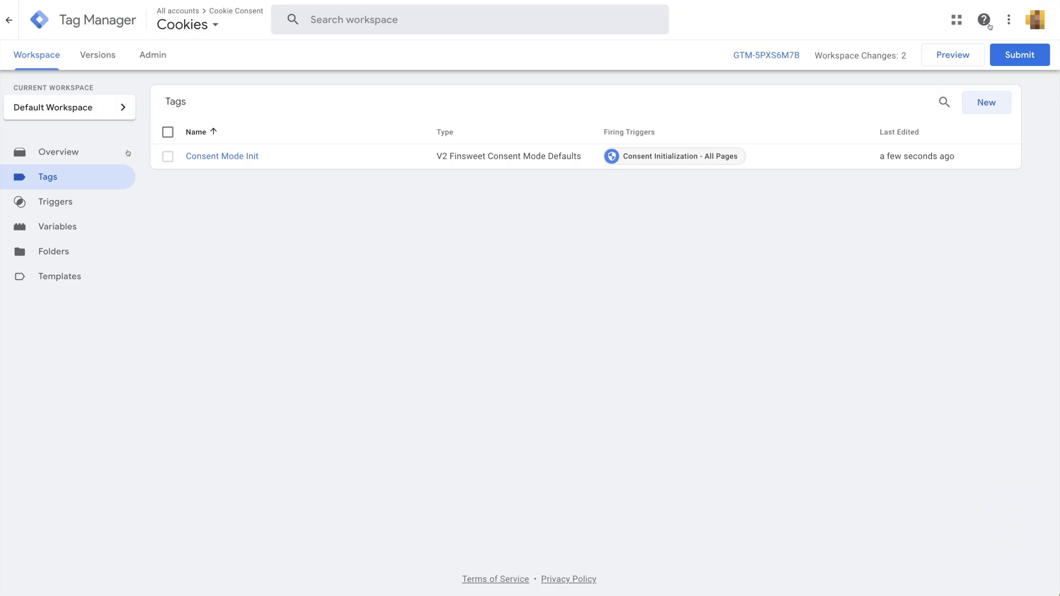
Start a new Custom Event trigger named Essential Cookies
{"action": "left_click", "coordinate": [62, 203]}
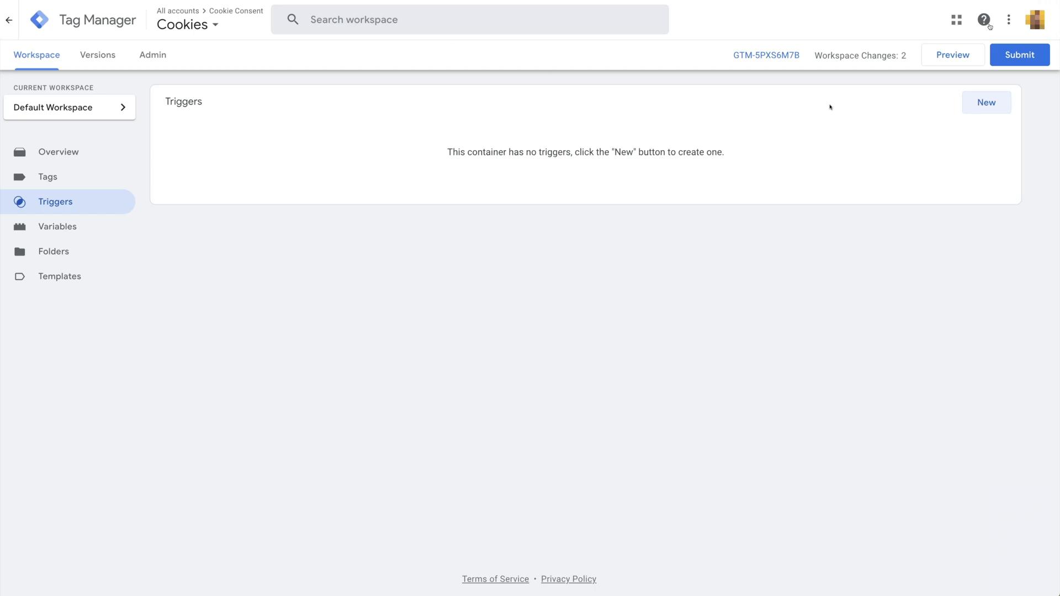
{"action": "left_click", "coordinate": [971, 110]}
{"action": "left_click", "coordinate": [190, 25]}
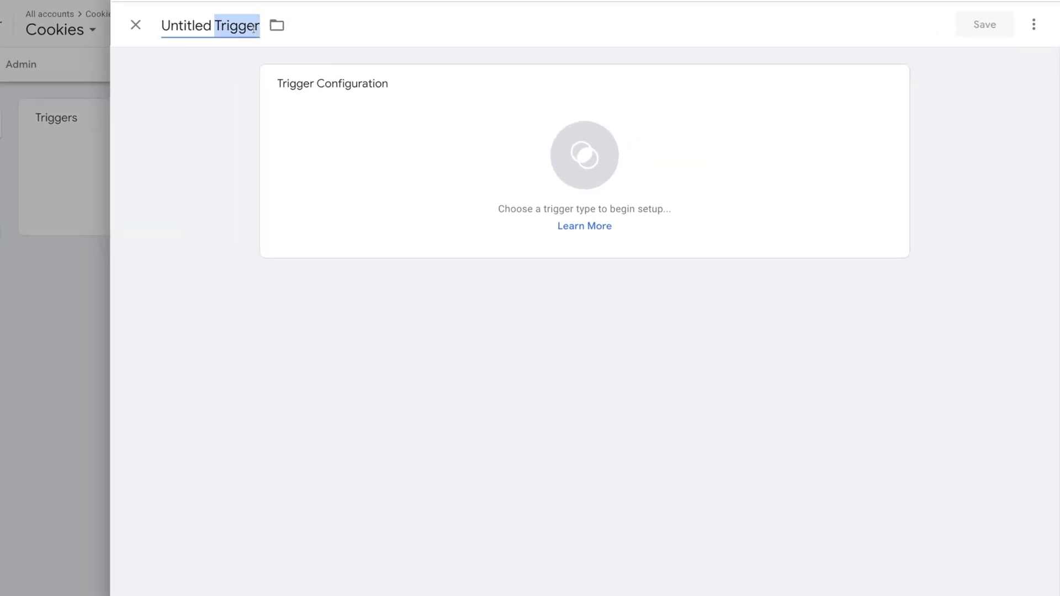
{"action": "type", "text": "Essential Cookies"}
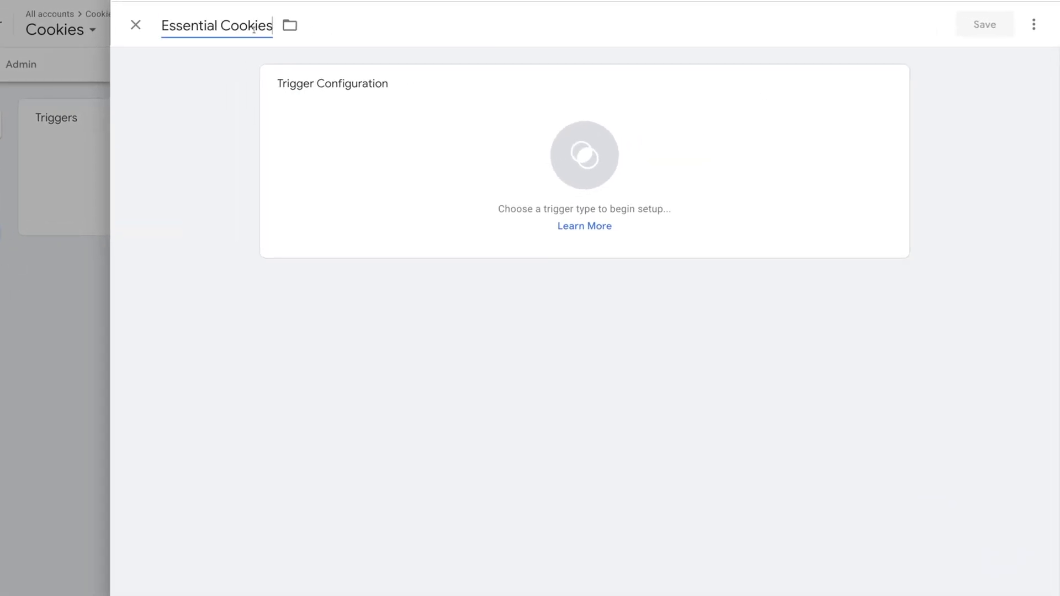
{"action": "left_click", "coordinate": [336, 111]}
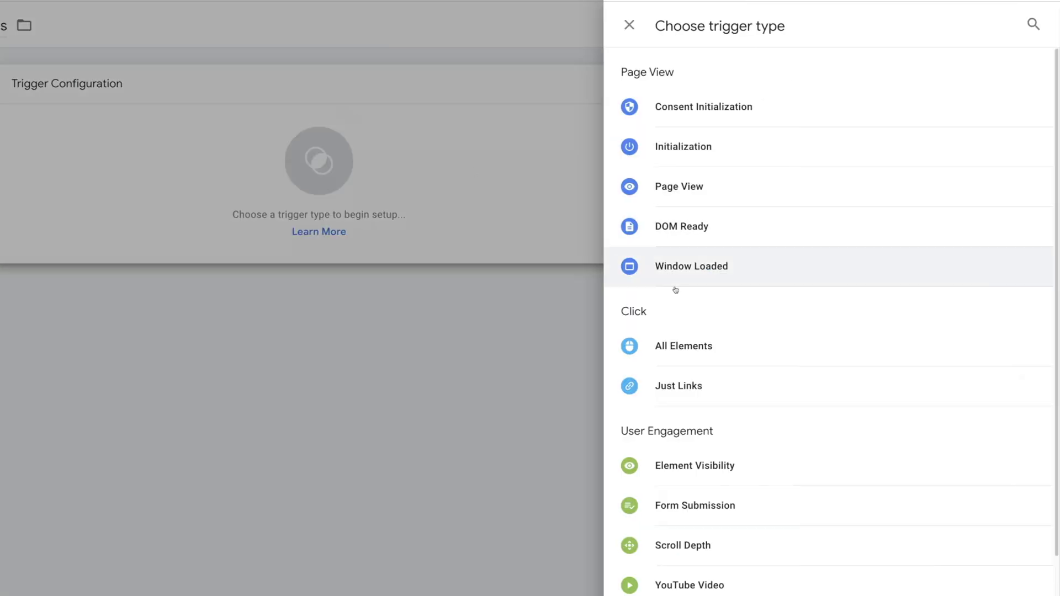
{"action": "scroll", "coordinate": [702, 345], "scroll_direction": "down", "scroll_amount": 3}
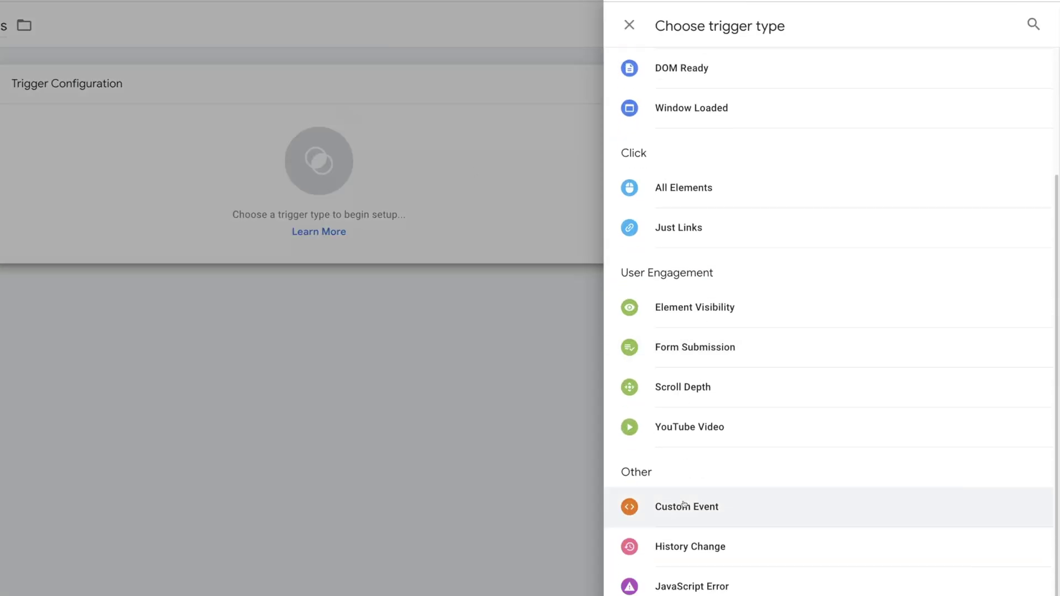
{"action": "left_click", "coordinate": [685, 505]}
Set event name essential-activated, fire only when Event equals essential-activated, and save
{"action": "left_click", "coordinate": [395, 232]}
{"action": "type", "text": "essential-activated"}
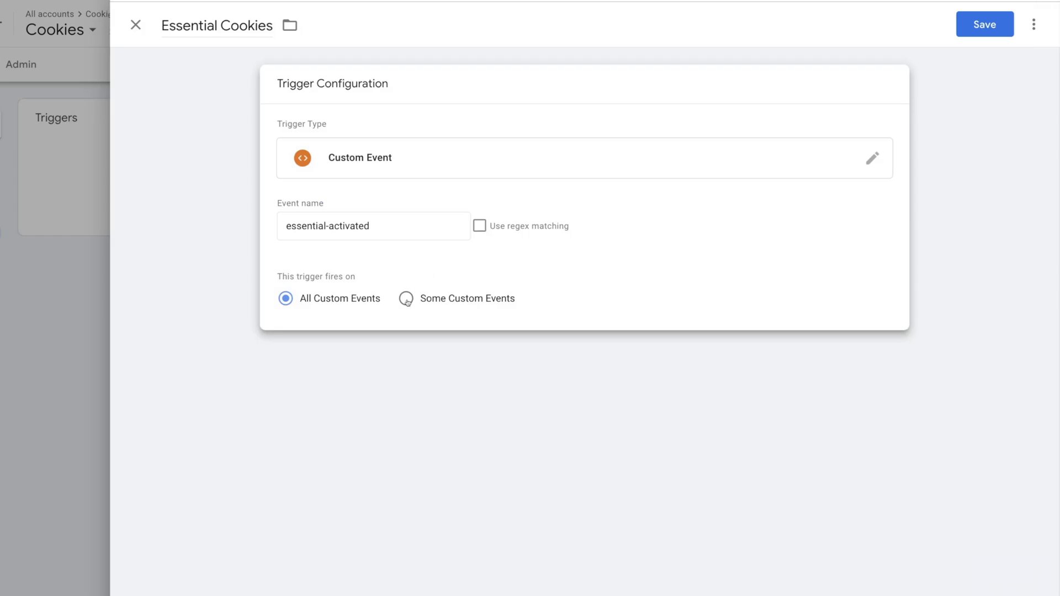
{"action": "left_click", "coordinate": [407, 299]}
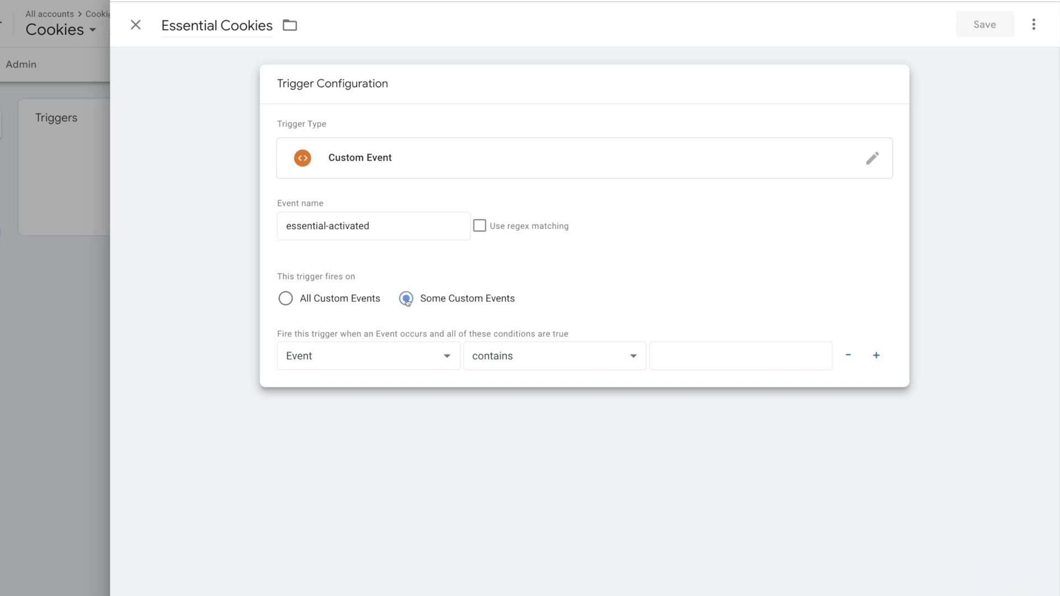
{"action": "left_click", "coordinate": [538, 363]}
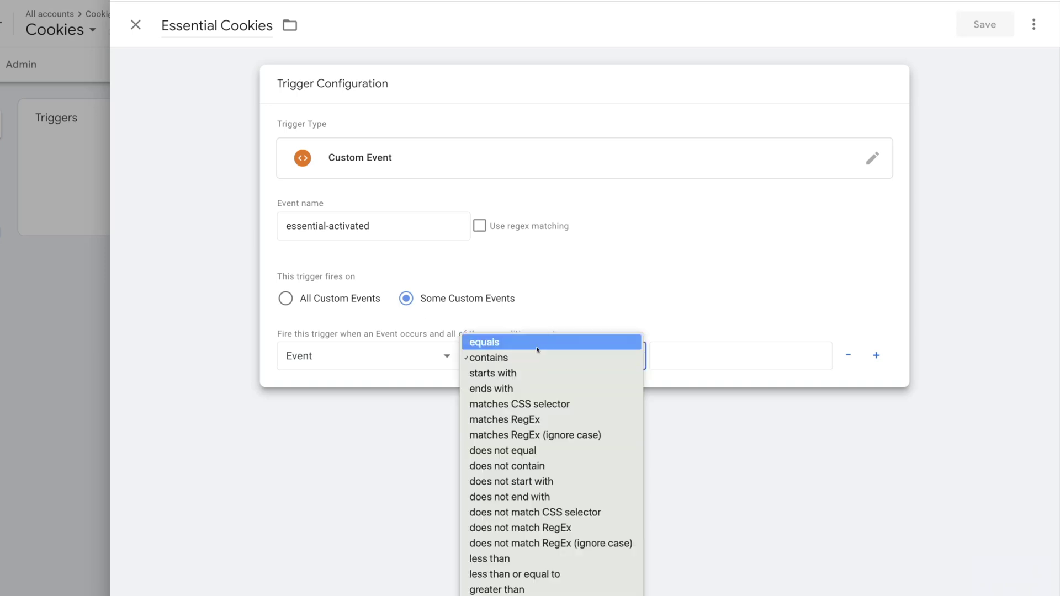
{"action": "left_click", "coordinate": [537, 347]}
{"action": "left_click", "coordinate": [684, 362]}
{"action": "type", "text": "essential-activated"}
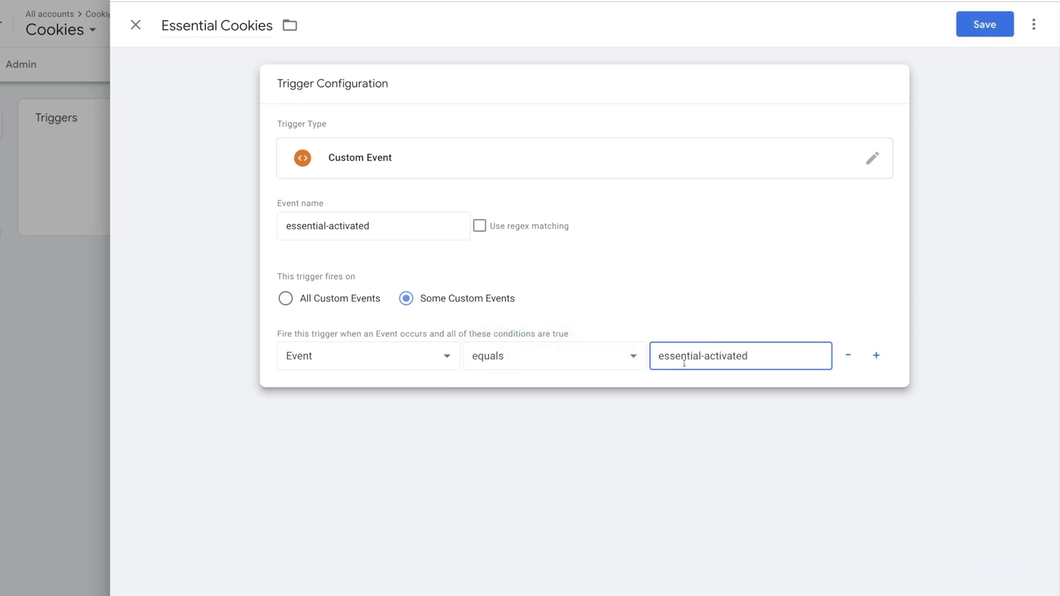
{"action": "left_click", "coordinate": [682, 326]}
{"action": "left_click", "coordinate": [985, 25]}
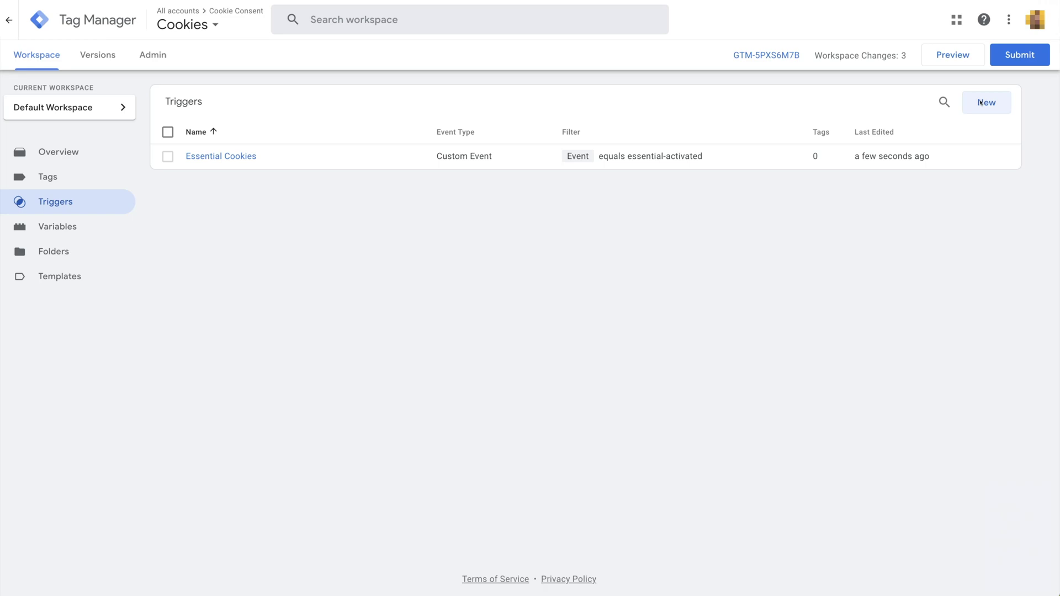
{"action": "left_click", "coordinate": [980, 102]}
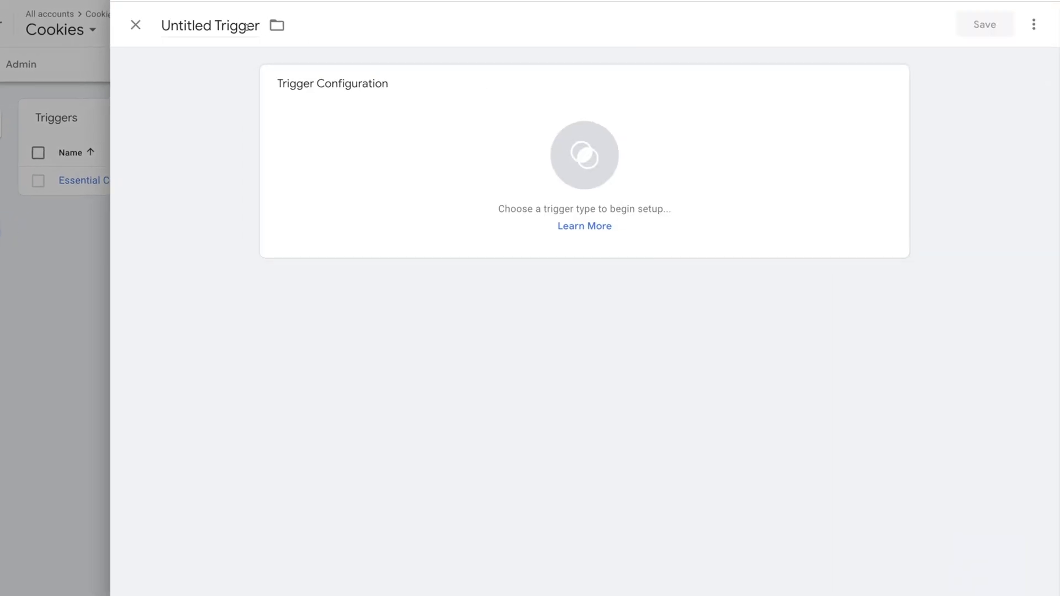
Name the trigger Marketing Cookies as a Custom Event for marketing-activated
{"action": "left_click", "coordinate": [248, 26]}
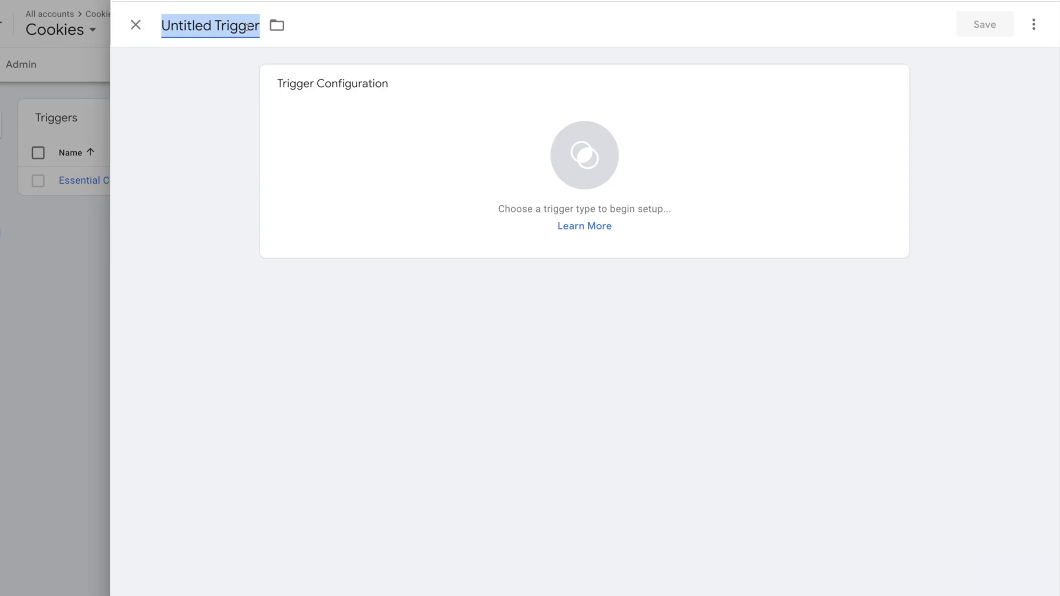
{"action": "type", "text": "Marketing Cookies"}
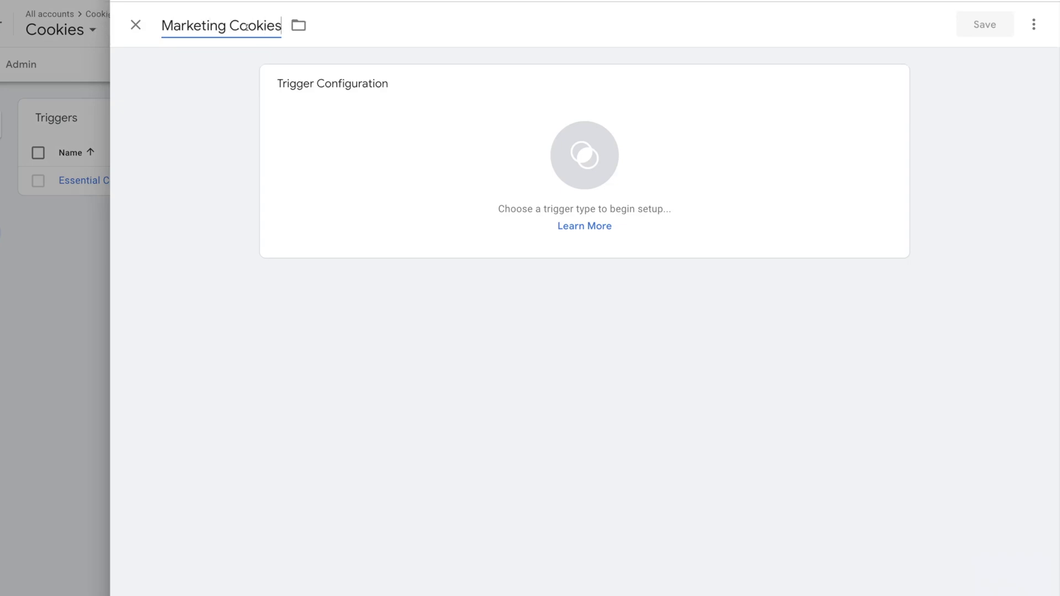
{"action": "left_click", "coordinate": [370, 130]}
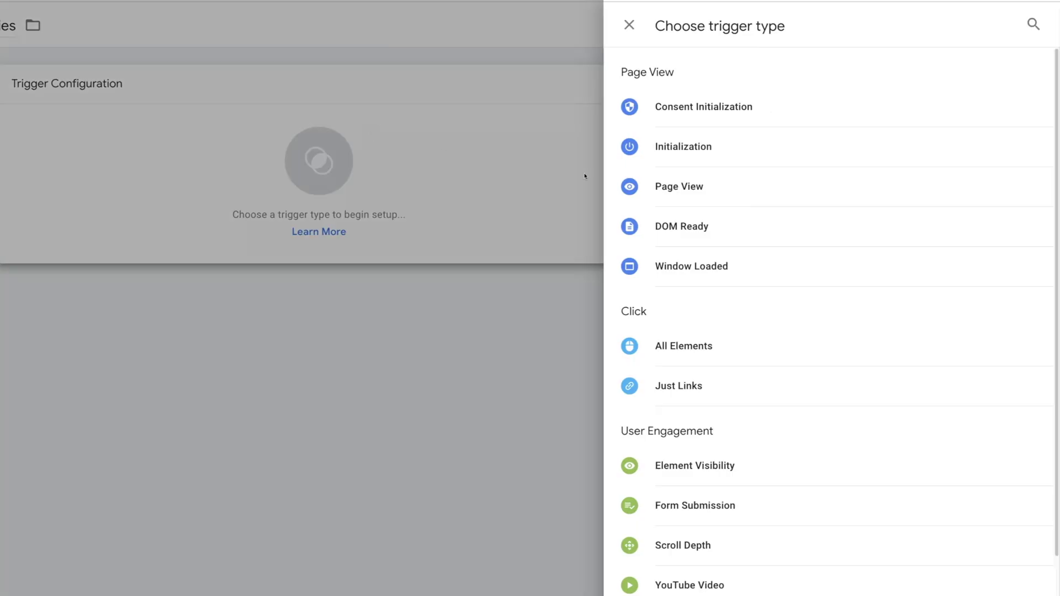
{"action": "scroll", "coordinate": [660, 209], "scroll_direction": "down", "scroll_amount": 2}
{"action": "scroll", "coordinate": [693, 483], "scroll_direction": "down", "scroll_amount": 1}
{"action": "left_click", "coordinate": [690, 504]}
{"action": "left_click", "coordinate": [360, 232]}
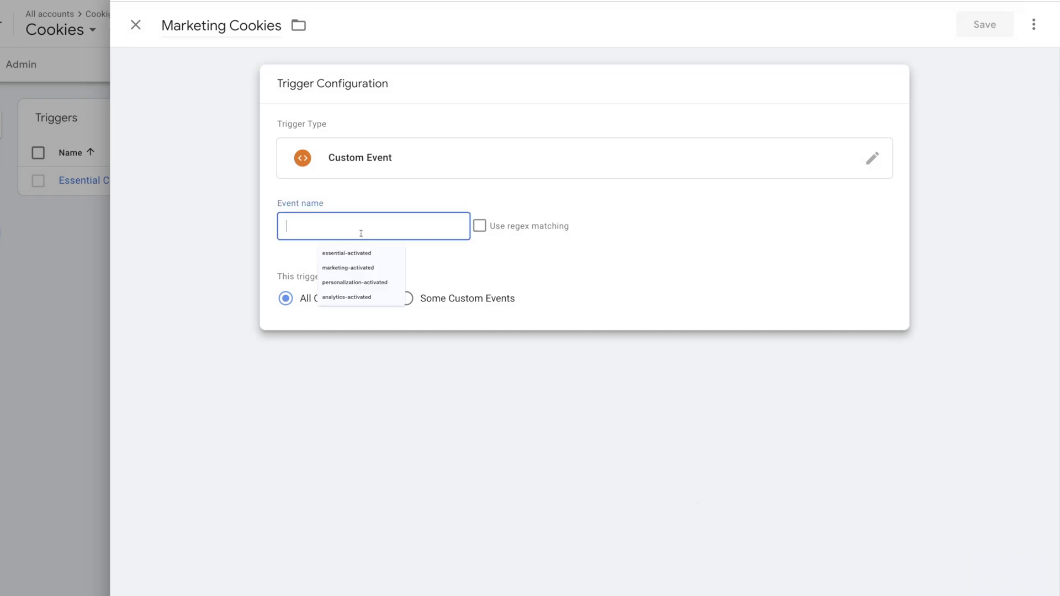
{"action": "key", "text": "Down"}
{"action": "key", "text": "Down"}
{"action": "key", "text": "Return"}
{"action": "left_click", "coordinate": [465, 253]}
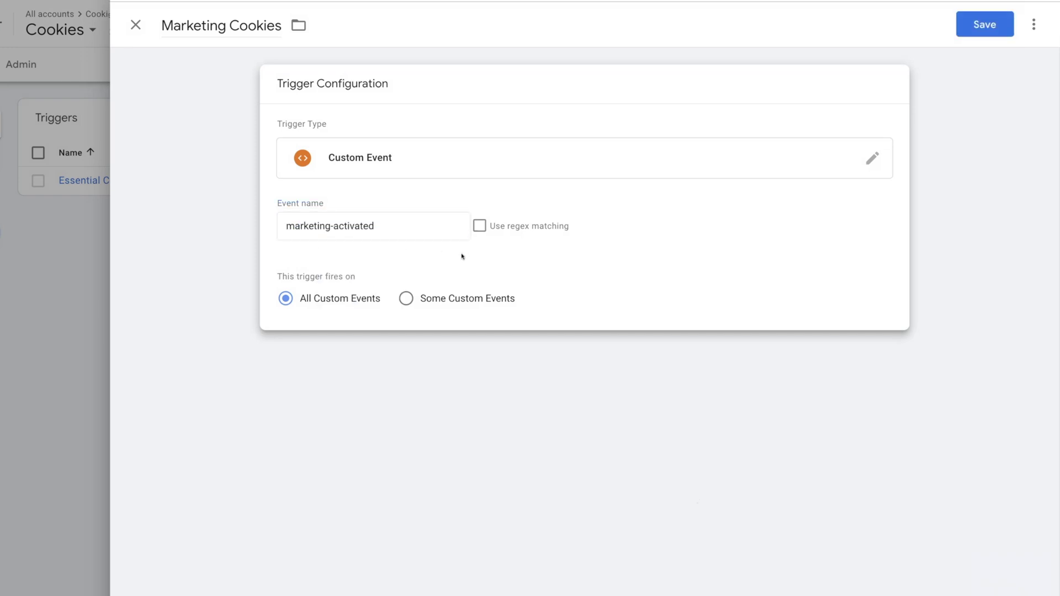
Limit firing to Event equals marketing-activated and save the trigger
{"action": "left_click", "coordinate": [406, 299]}
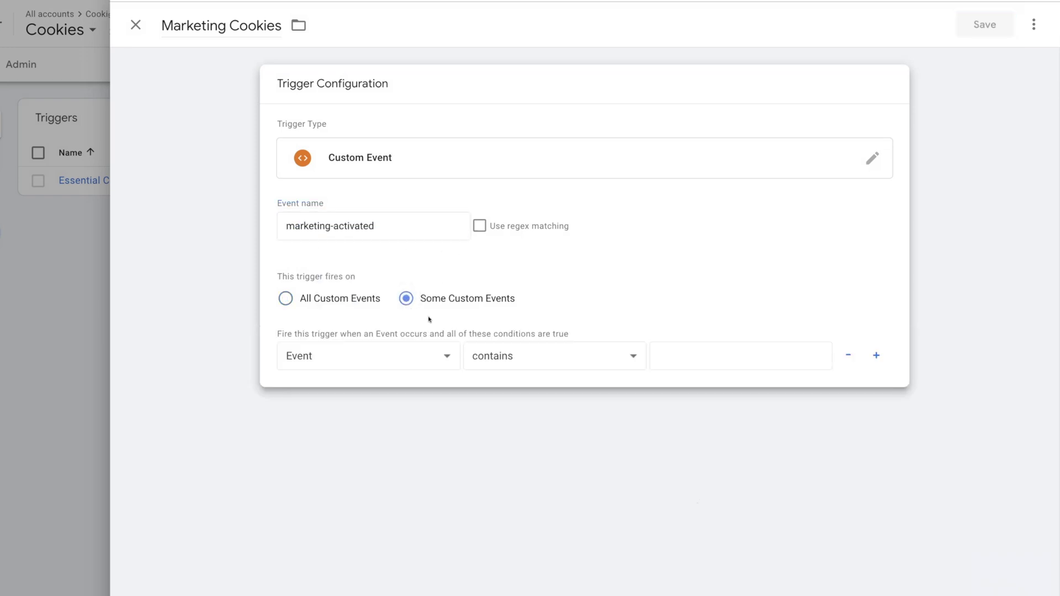
{"action": "left_click", "coordinate": [528, 357]}
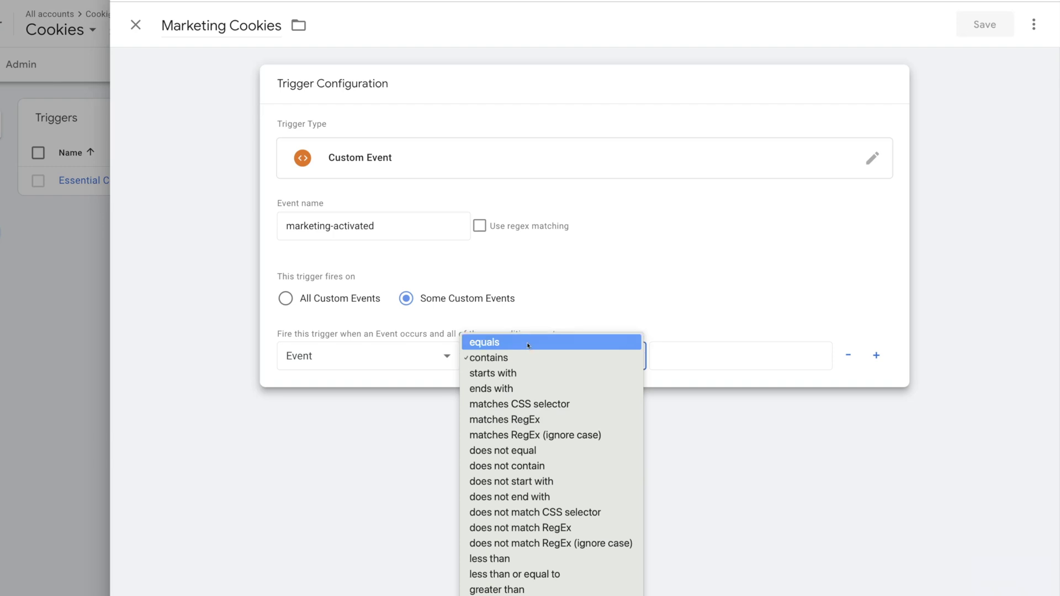
{"action": "left_click", "coordinate": [529, 343]}
{"action": "left_click", "coordinate": [667, 356]}
{"action": "type", "text": "marketing-activated"}
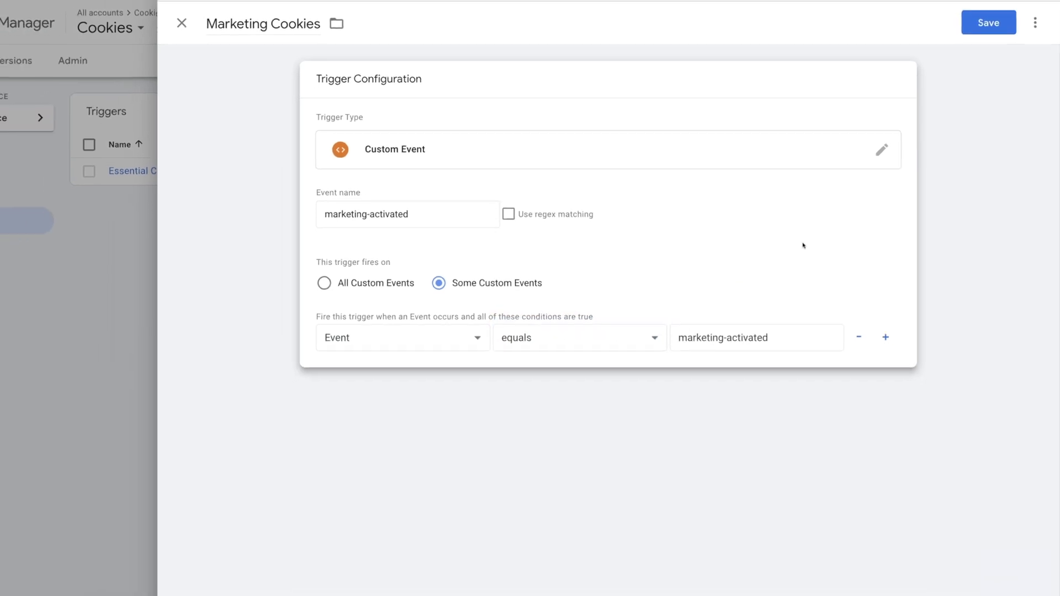
{"action": "left_click", "coordinate": [987, 32]}
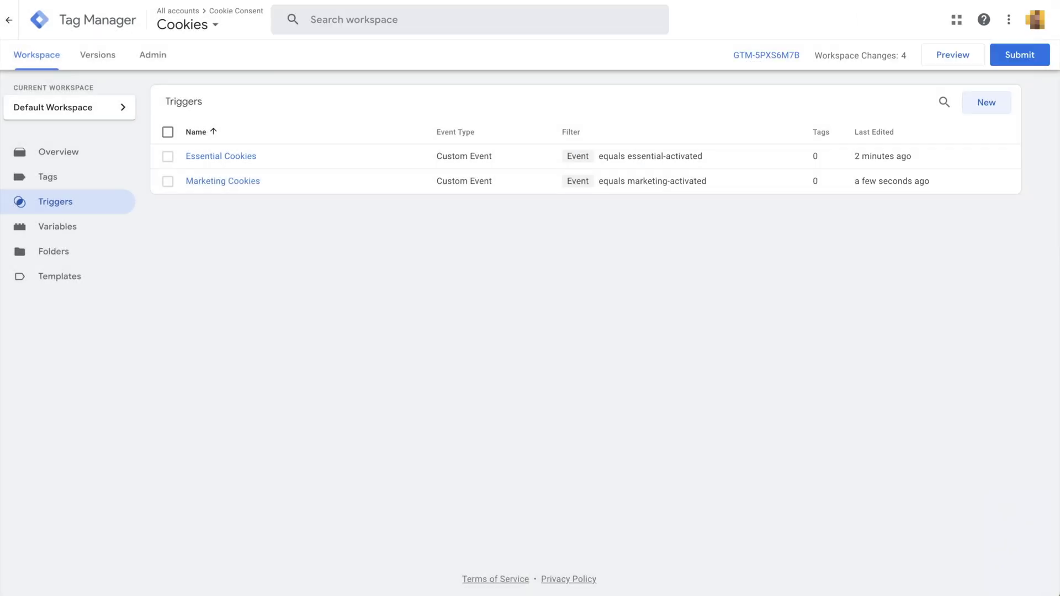
Create a Personalization Cookies Custom Event trigger with event name personalization-activated
{"action": "left_click", "coordinate": [986, 102]}
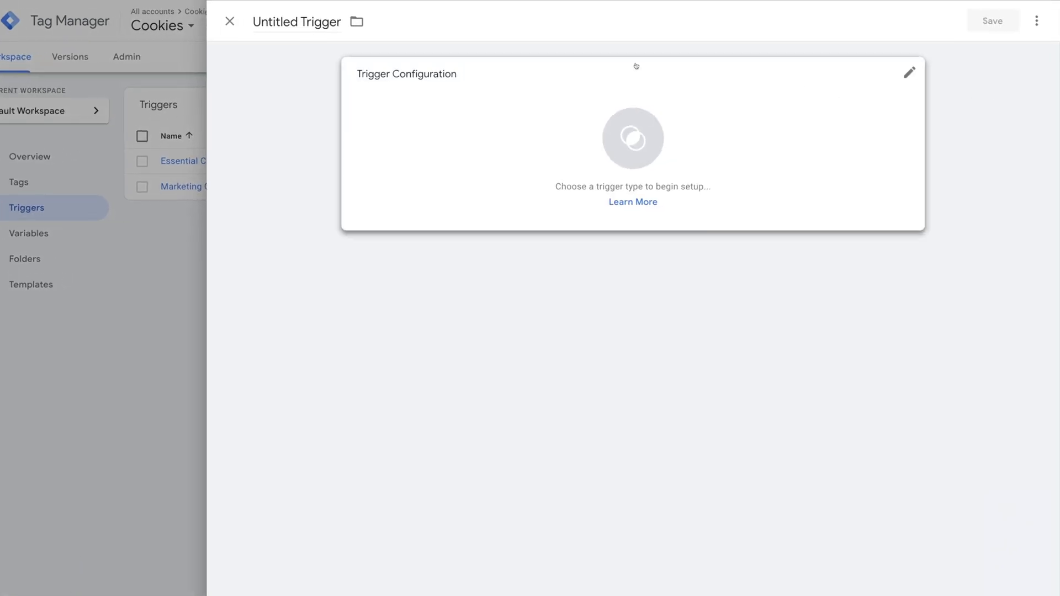
{"action": "left_click", "coordinate": [257, 31]}
{"action": "type", "text": "Personaliz"}
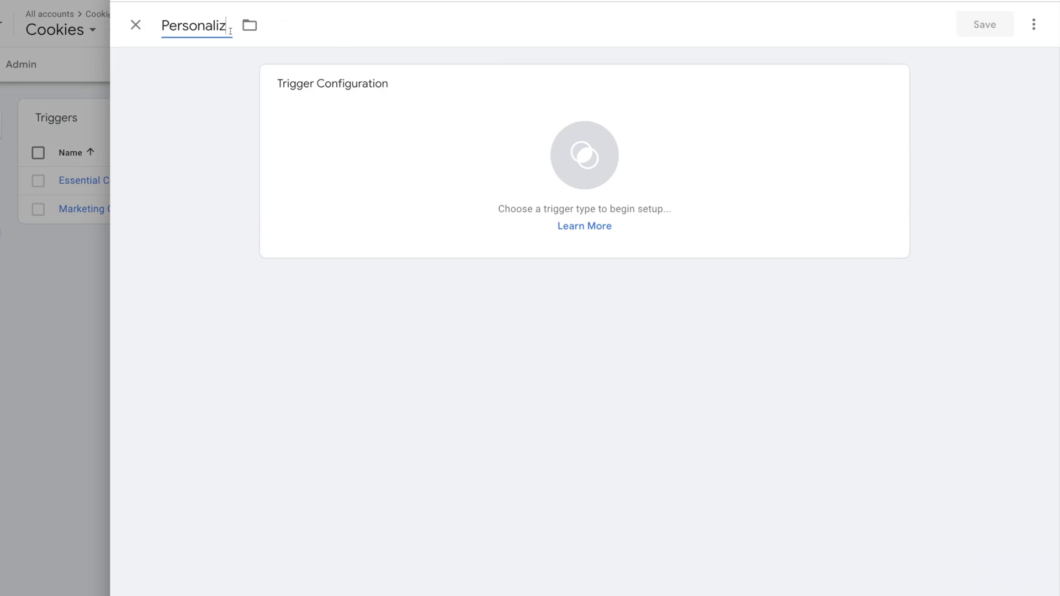
{"action": "type", "text": "ation Cookies"}
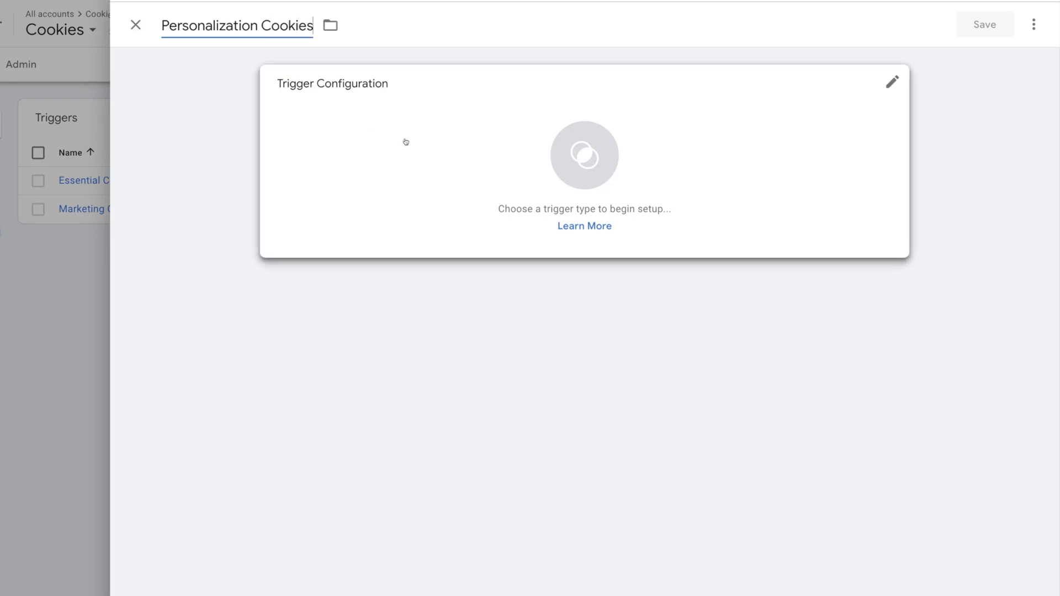
{"action": "left_click", "coordinate": [405, 142]}
{"action": "scroll", "coordinate": [828, 331], "scroll_direction": "down", "scroll_amount": 3}
{"action": "left_click", "coordinate": [687, 505]}
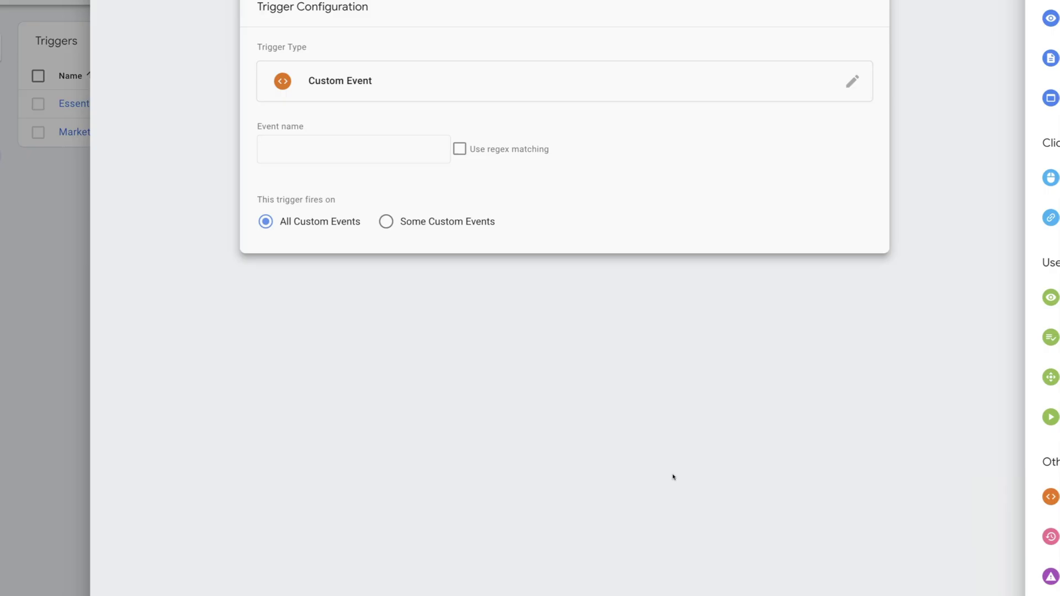
{"action": "left_click", "coordinate": [363, 225]}
{"action": "type", "text": "personalization-activated"}
{"action": "left_click", "coordinate": [484, 255]}
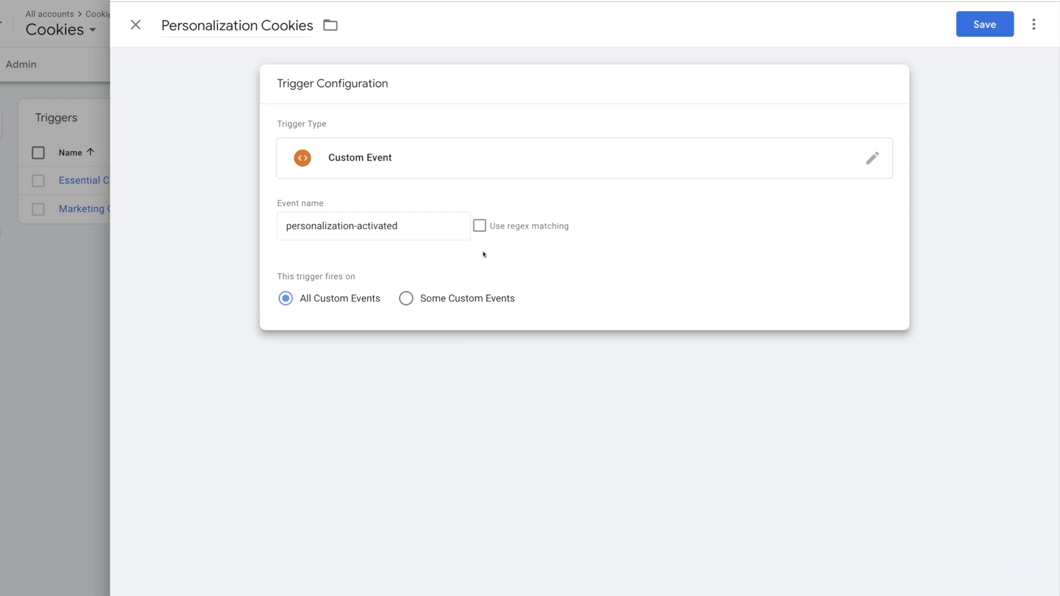
Limit firing to Event equals personalization-activated and save the trigger
{"action": "left_click", "coordinate": [406, 299]}
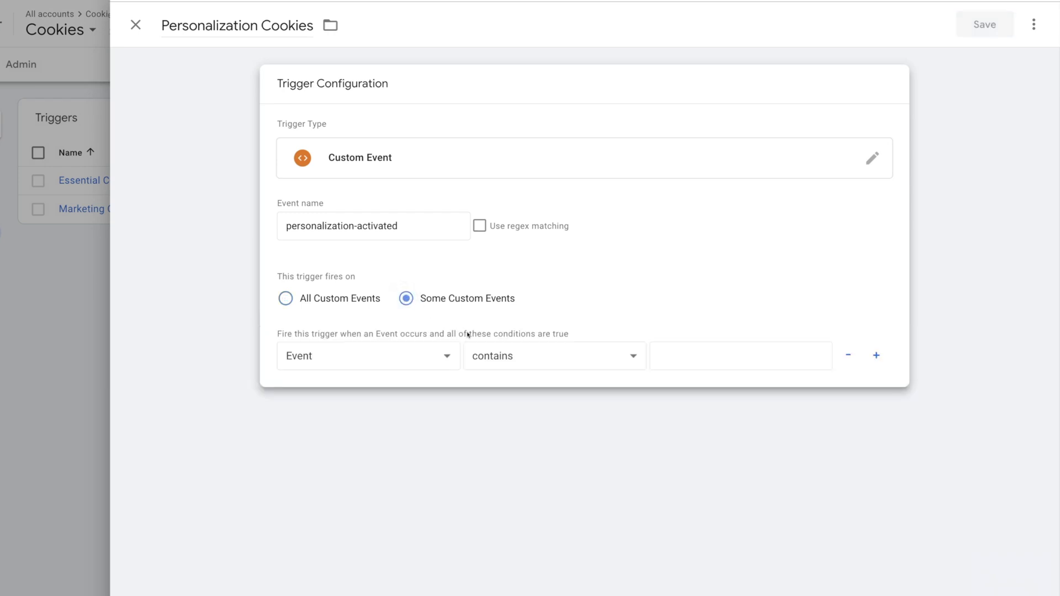
{"action": "left_click", "coordinate": [529, 360]}
{"action": "left_click", "coordinate": [529, 342]}
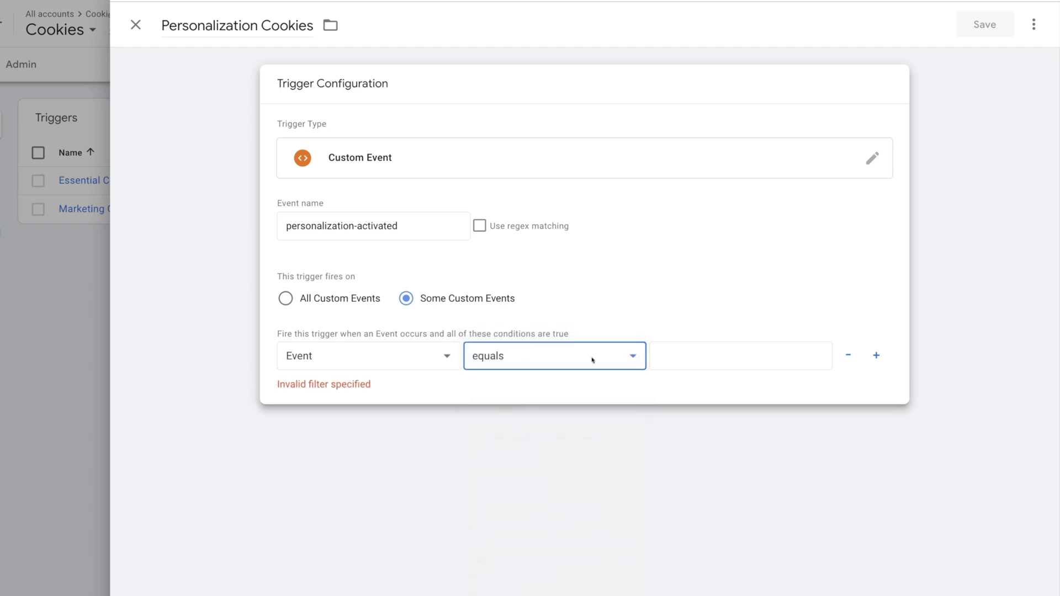
{"action": "left_click", "coordinate": [723, 360]}
{"action": "type", "text": "personalization-activated"}
{"action": "left_click", "coordinate": [769, 313]}
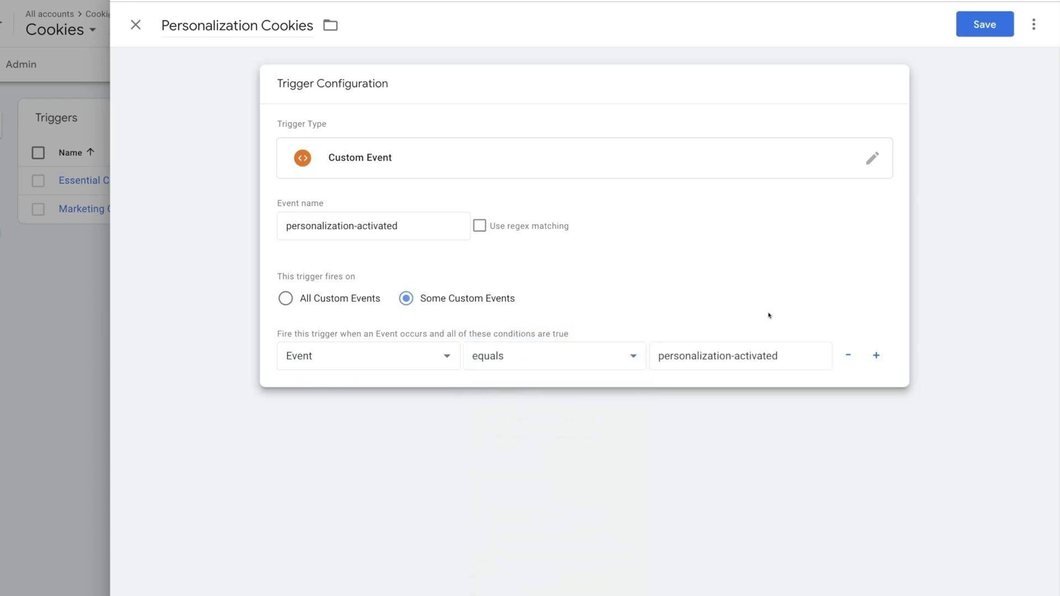
{"action": "left_click", "coordinate": [982, 25]}
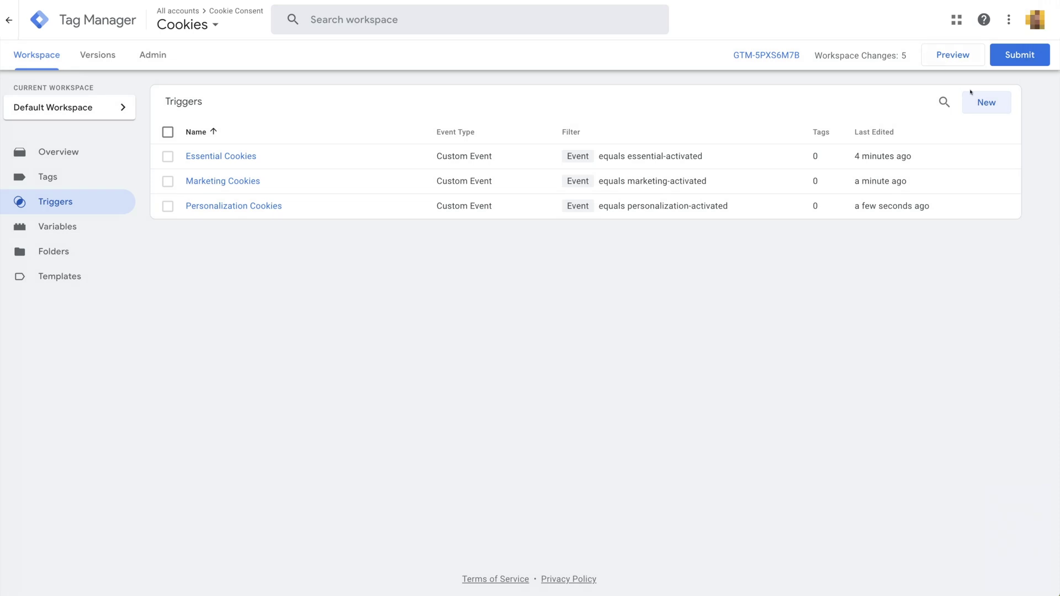
Create an Analytics Cookies Custom Event trigger with event name analytics-activated
{"action": "left_click", "coordinate": [980, 102]}
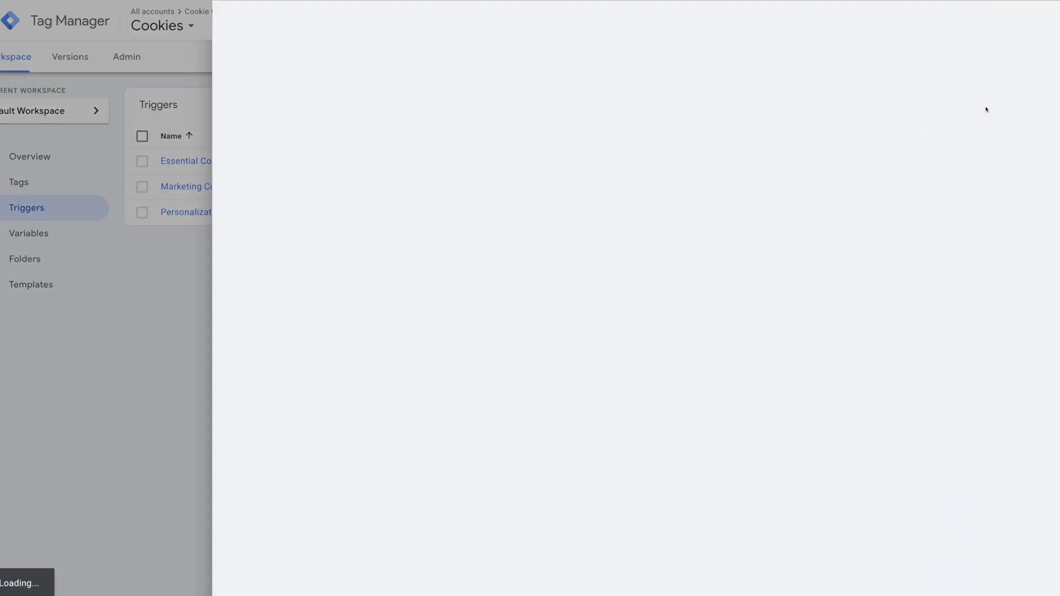
{"action": "left_click", "coordinate": [346, 26]}
{"action": "type", "text": "Analytics Cookies"}
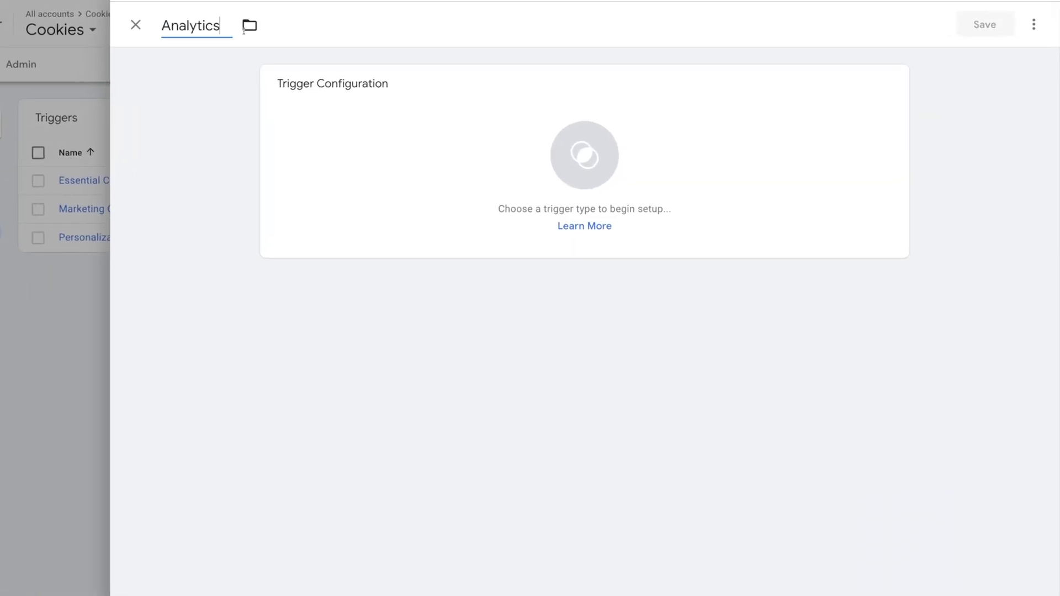
{"action": "left_click", "coordinate": [423, 130]}
{"action": "scroll", "coordinate": [610, 203], "scroll_direction": "down", "scroll_amount": 2}
{"action": "scroll", "coordinate": [663, 331], "scroll_direction": "down", "scroll_amount": 1}
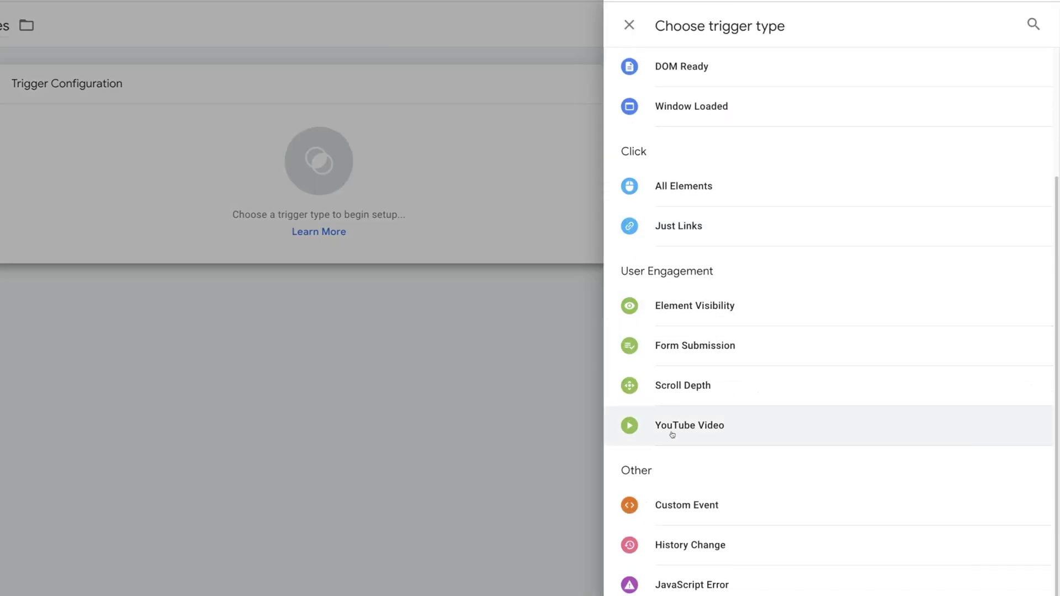
{"action": "left_click", "coordinate": [669, 504]}
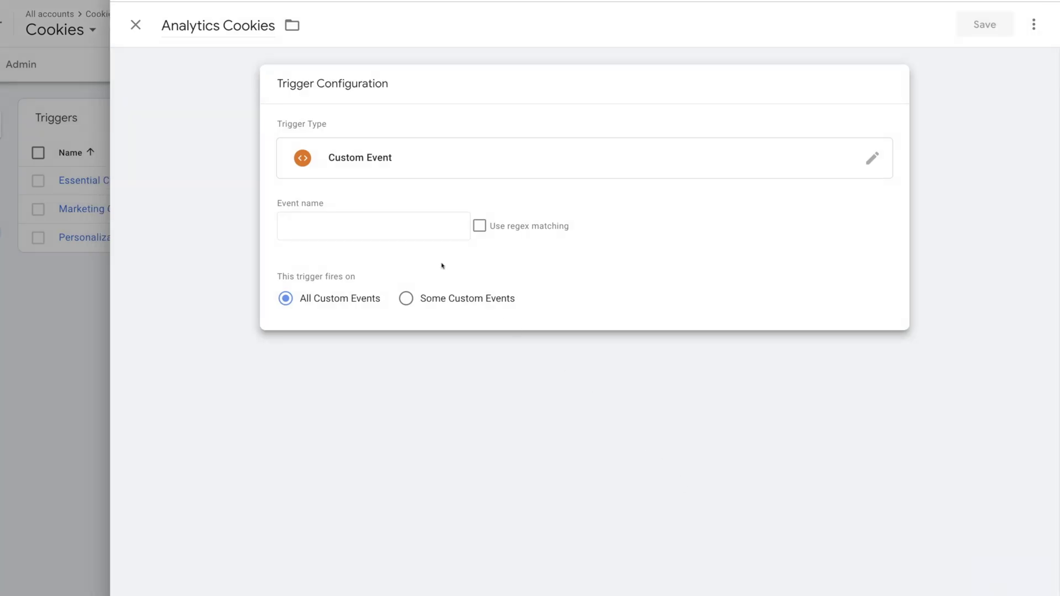
{"action": "left_click", "coordinate": [419, 227]}
{"action": "left_click", "coordinate": [331, 250]}
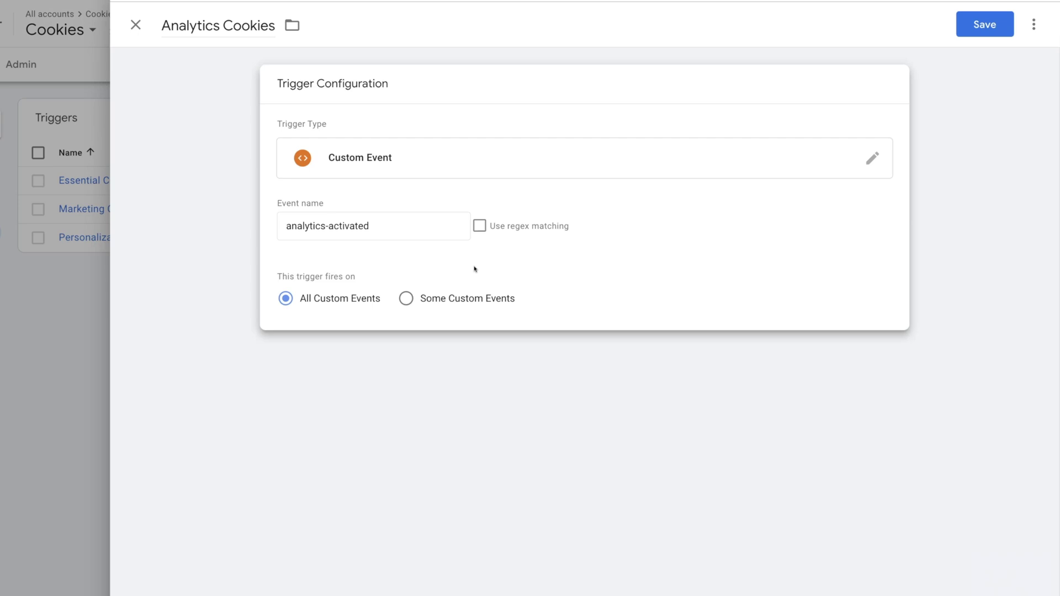
Limit firing to Event equals analytics-activated and save the trigger
{"action": "left_click", "coordinate": [403, 299]}
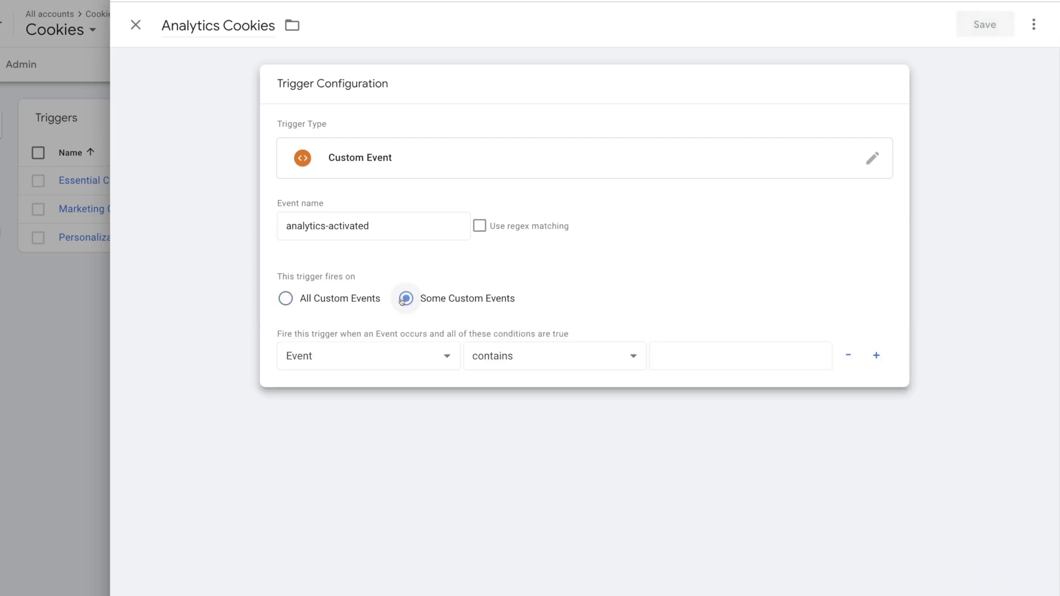
{"action": "left_click", "coordinate": [501, 350]}
{"action": "left_click", "coordinate": [529, 343]}
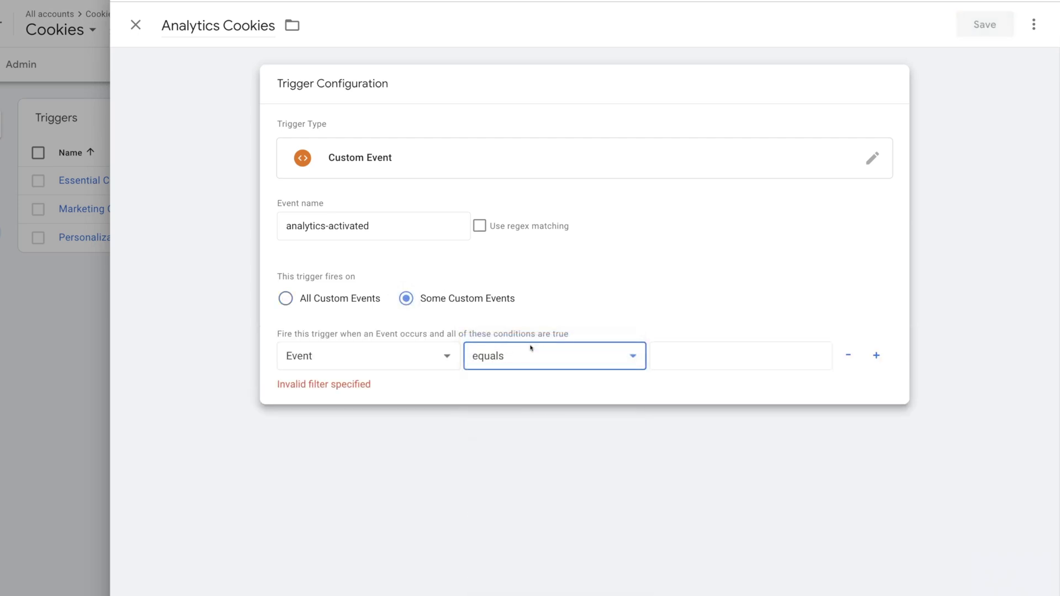
{"action": "left_click", "coordinate": [673, 362]}
{"action": "type", "text": "analytics-activated"}
{"action": "left_click", "coordinate": [753, 316]}
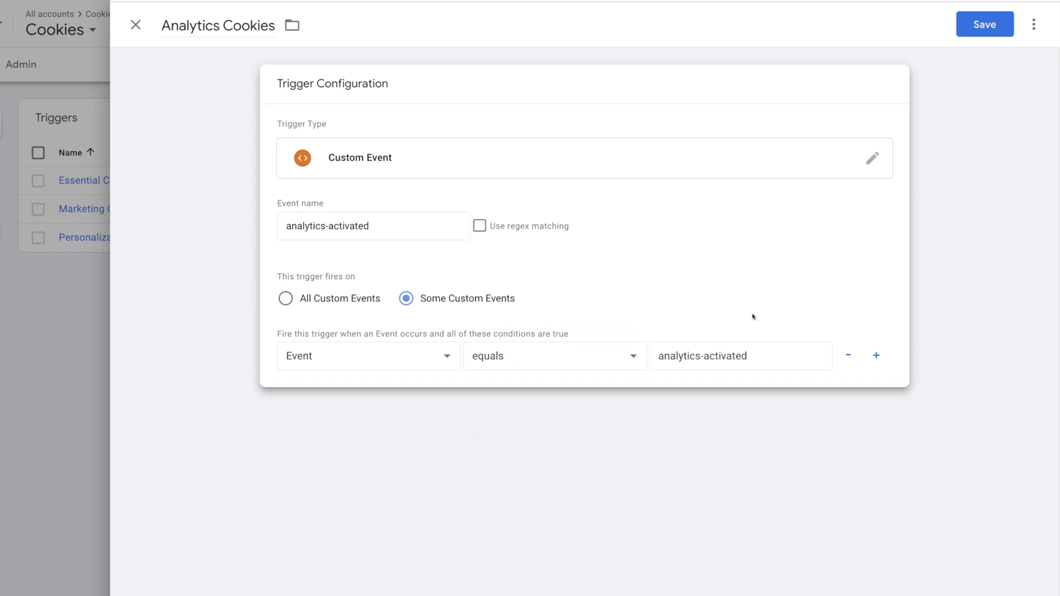
{"action": "left_click", "coordinate": [985, 24]}
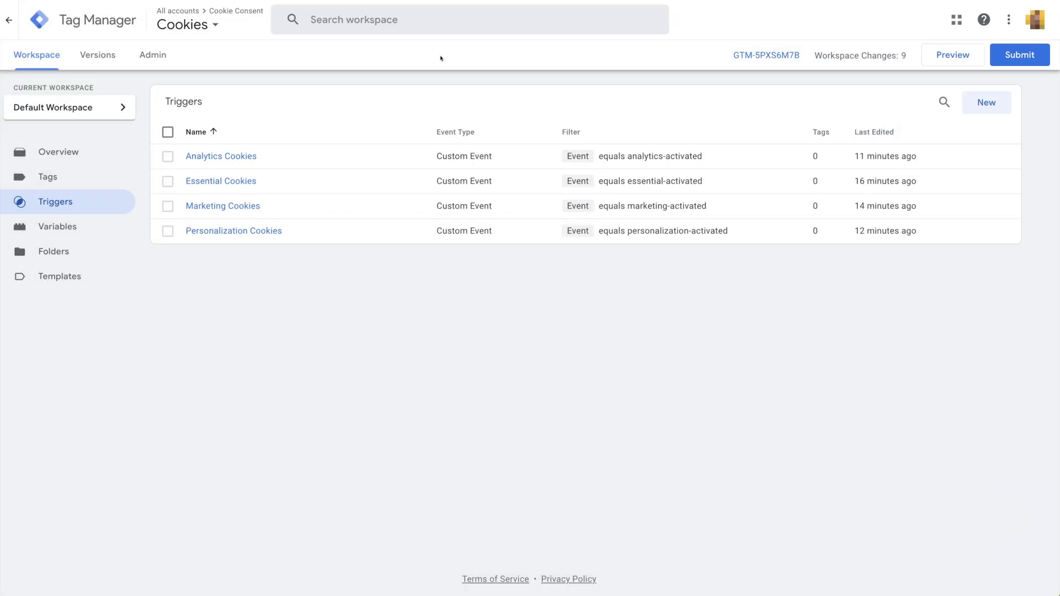
Show the tag list with Facebook Pixel, GA4 - Google Analytics and Zendesk Chat
{"action": "left_click", "coordinate": [52, 179]}
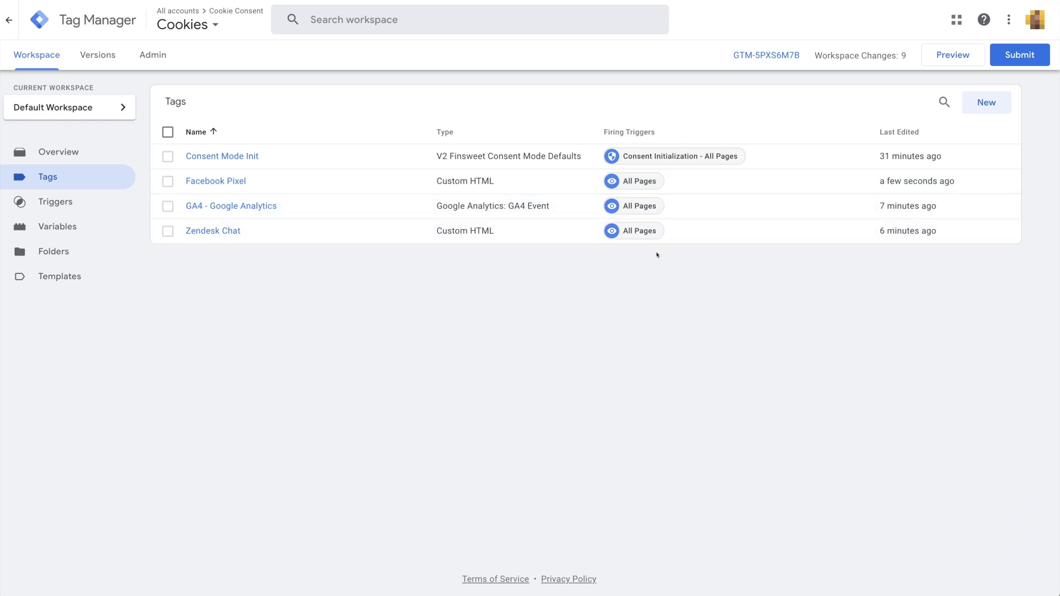
Replace Facebook Pixel's All Pages trigger with Marketing Cookies and save the tag
{"action": "left_click", "coordinate": [312, 184]}
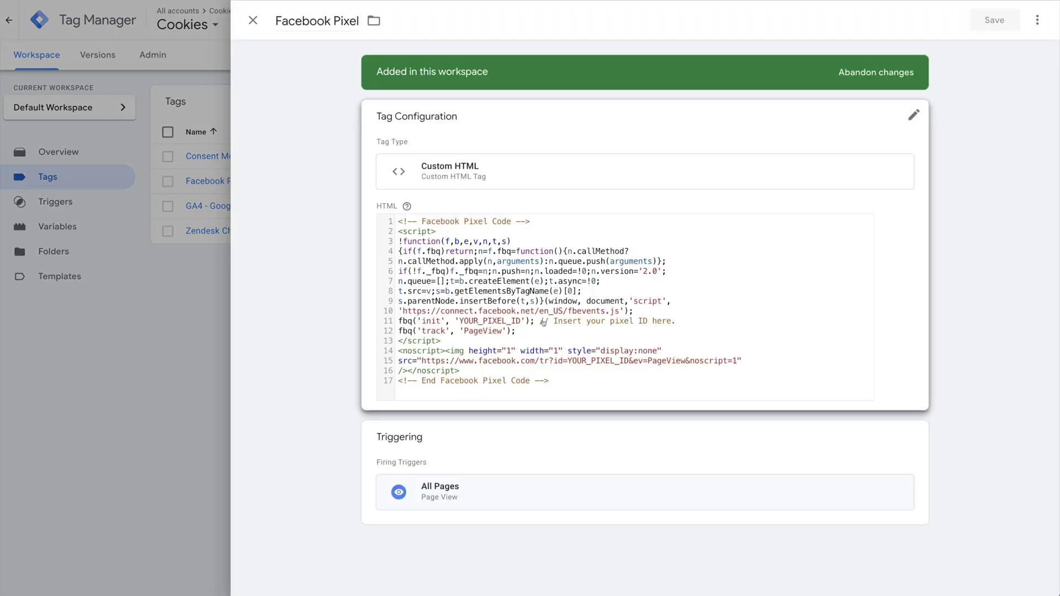
{"action": "left_click", "coordinate": [909, 439]}
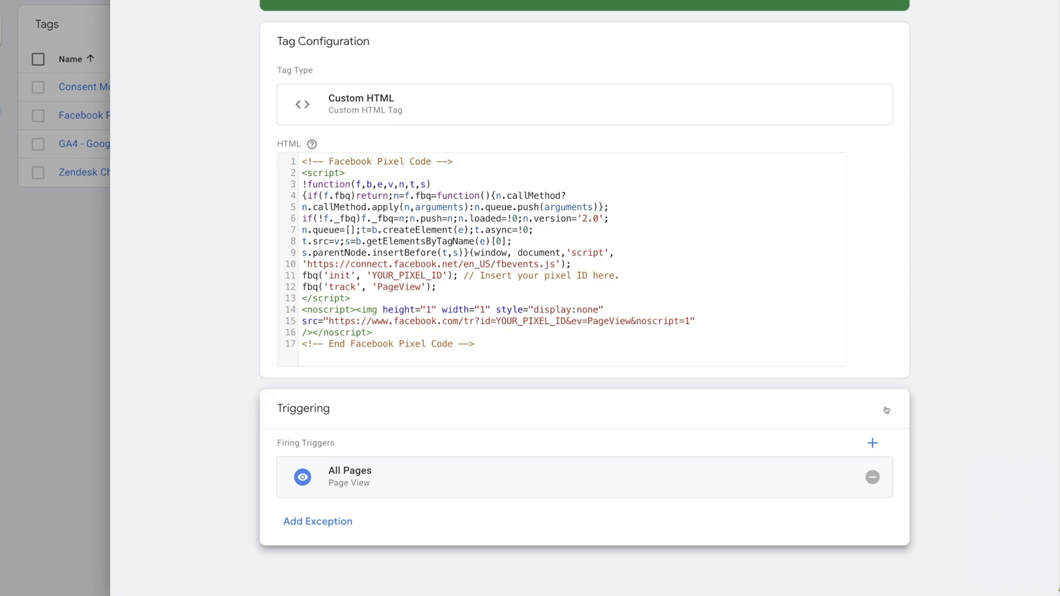
{"action": "left_click", "coordinate": [872, 477]}
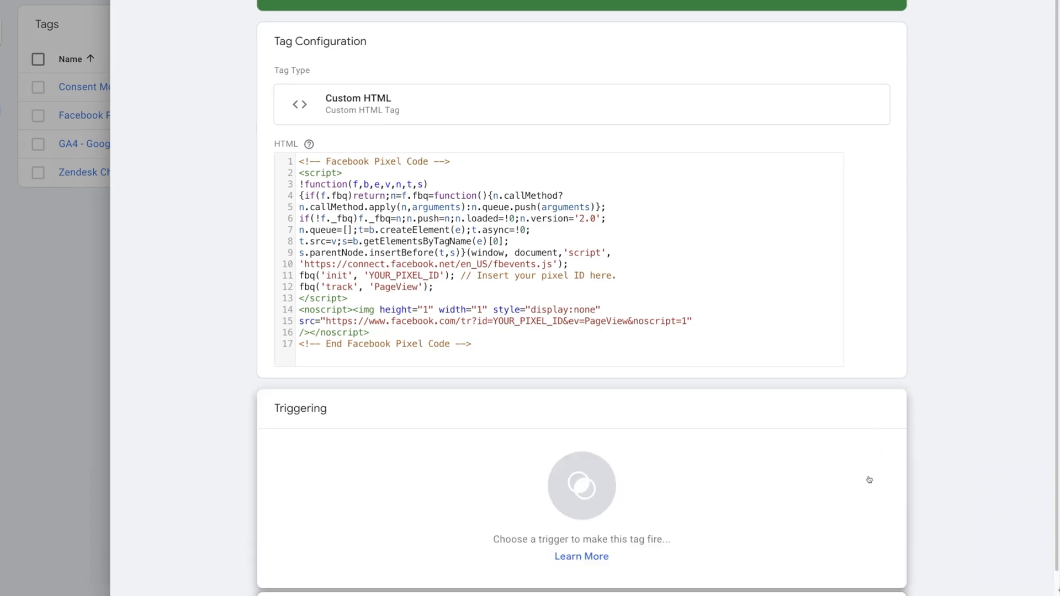
{"action": "left_click", "coordinate": [682, 488]}
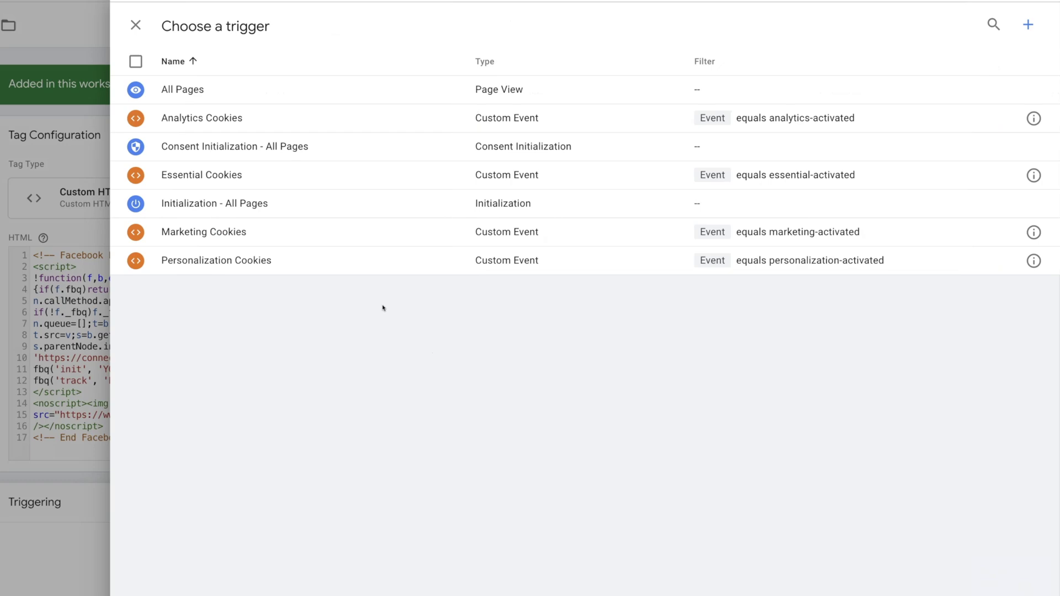
{"action": "left_click", "coordinate": [281, 238]}
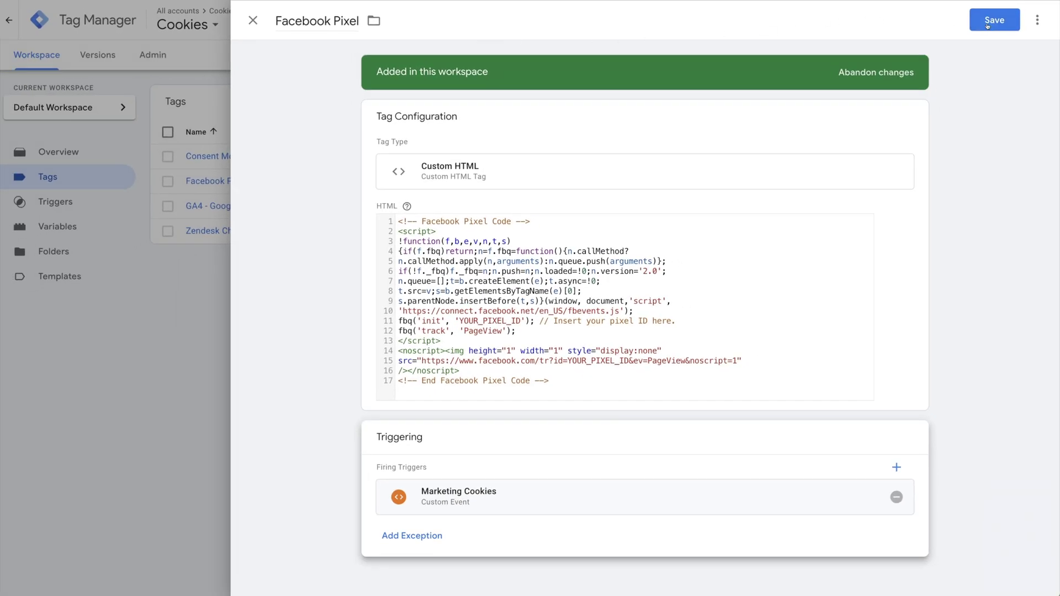
{"action": "left_click", "coordinate": [988, 24]}
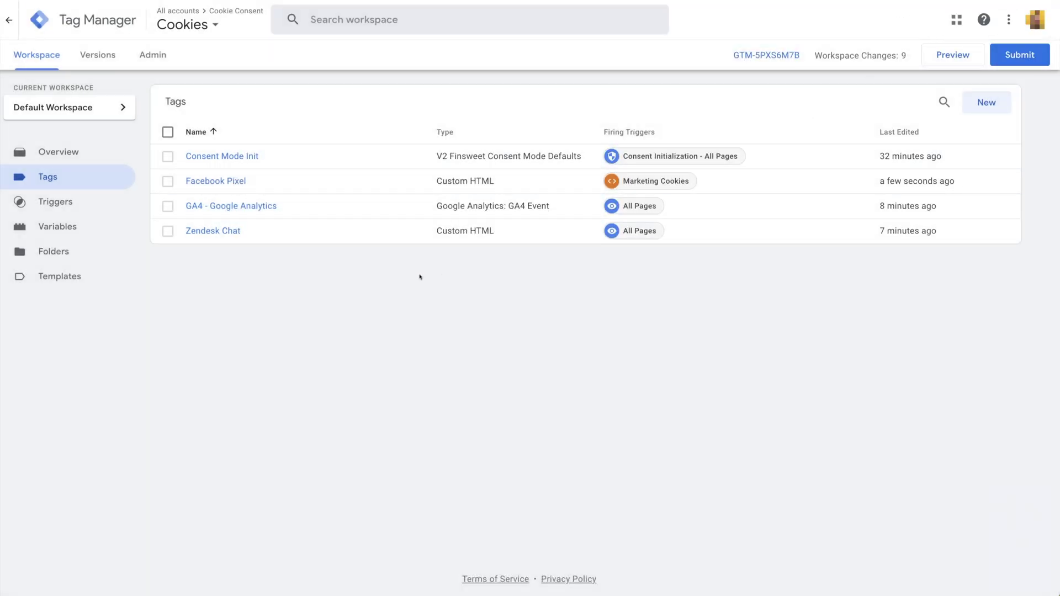
Replace GA4 - Google Analytics' All Pages trigger with Analytics Cookies and save the tag
{"action": "left_click", "coordinate": [323, 213]}
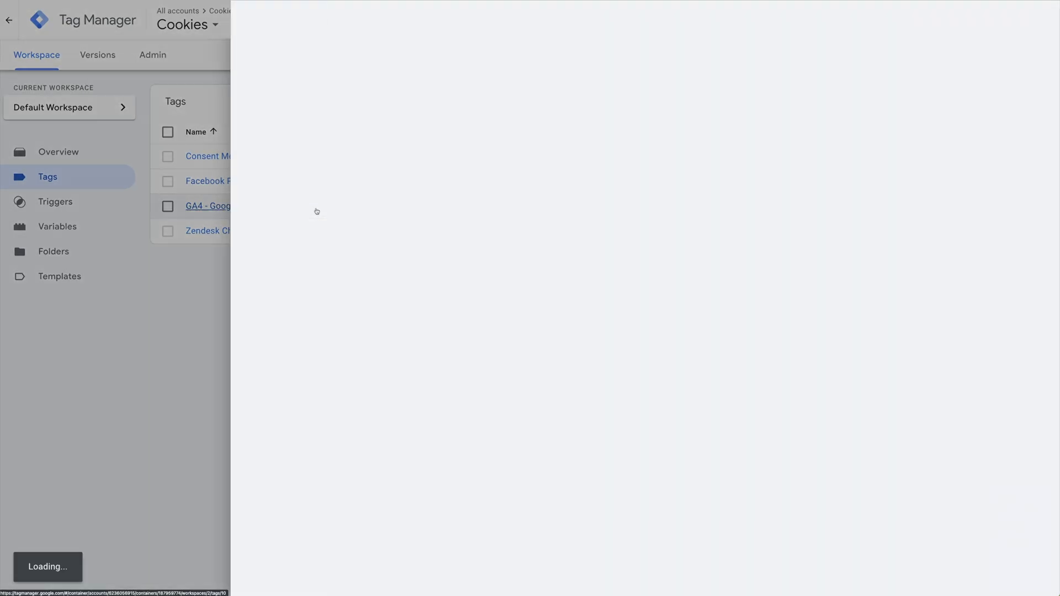
{"action": "left_click", "coordinate": [872, 338]}
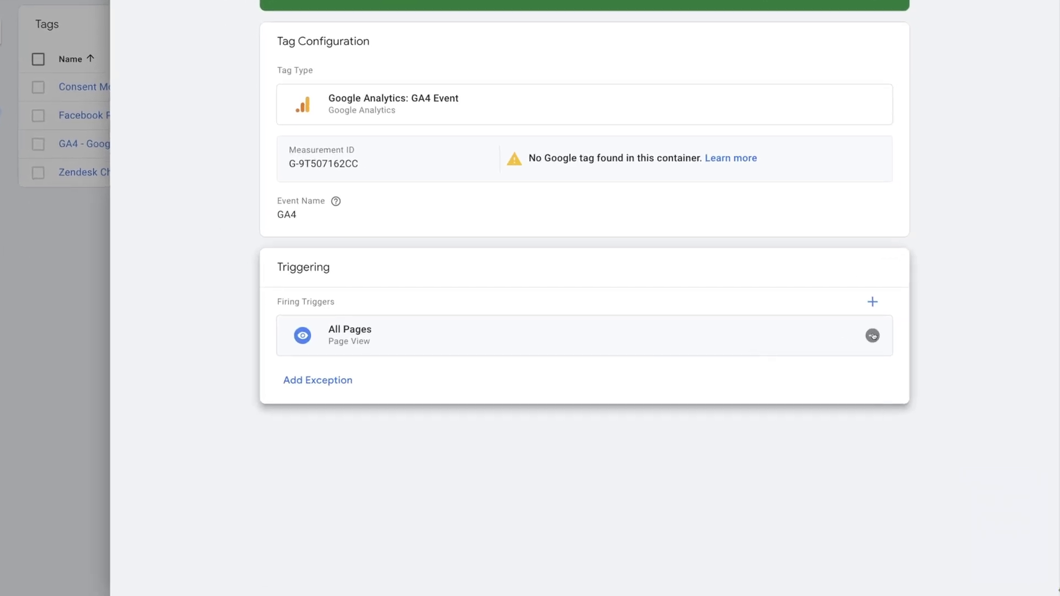
{"action": "left_click", "coordinate": [897, 368]}
{"action": "left_click", "coordinate": [600, 340]}
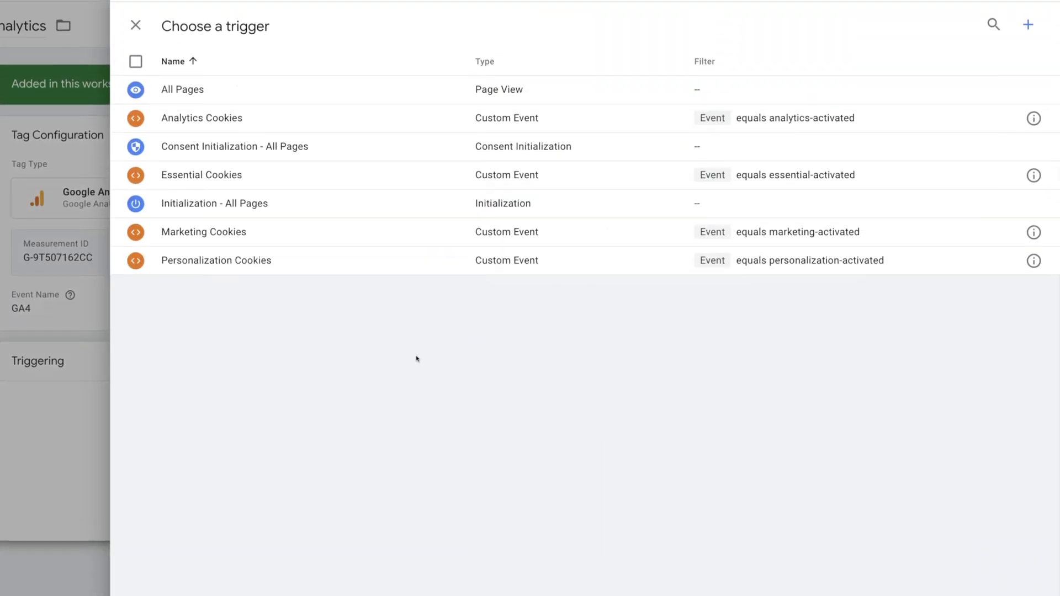
{"action": "left_click", "coordinate": [223, 121]}
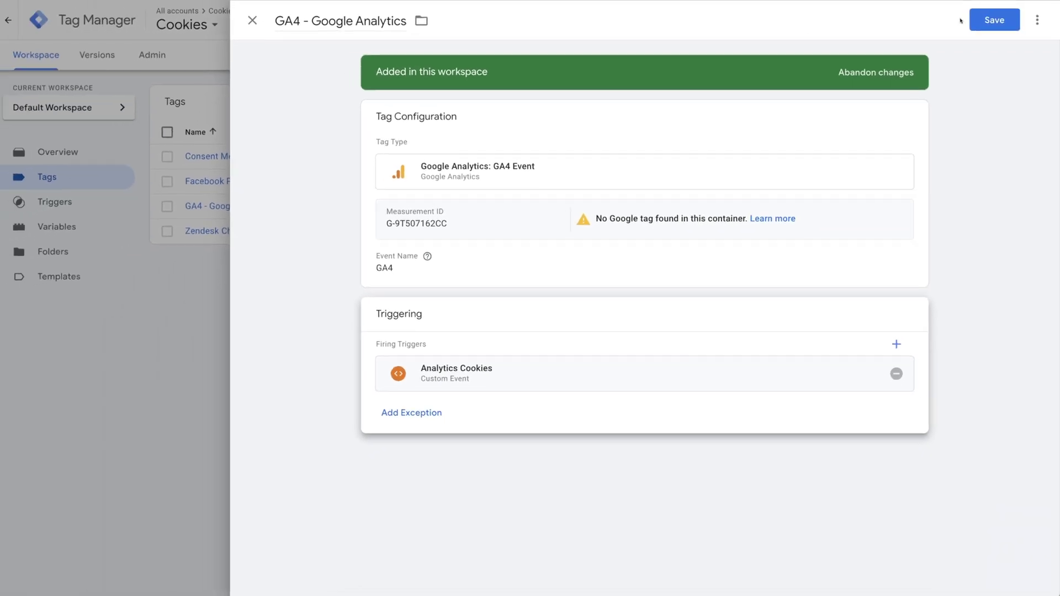
{"action": "left_click", "coordinate": [961, 28]}
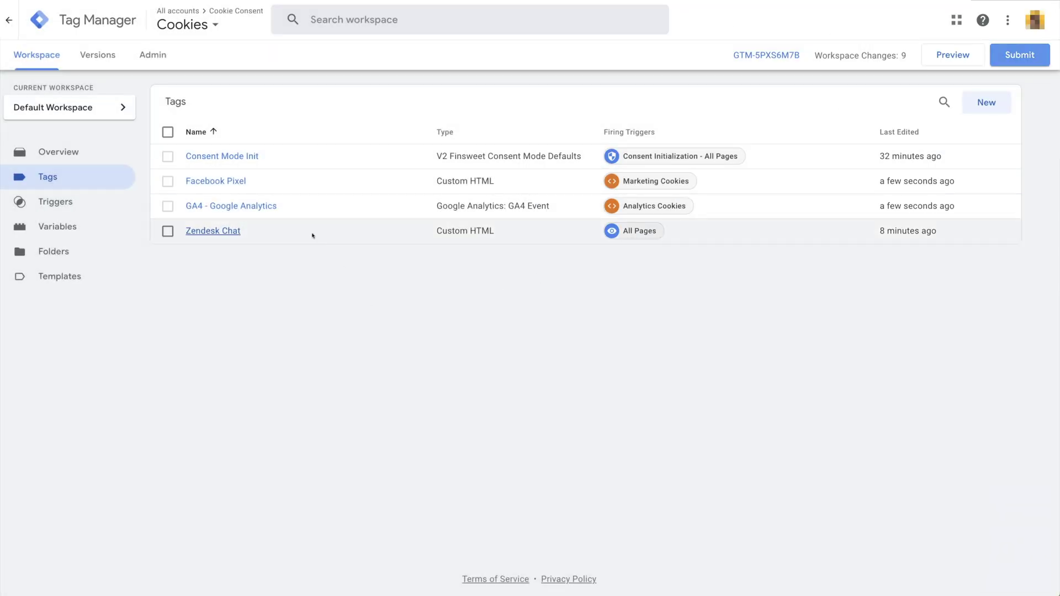
Replace Zendesk Chat's All Pages trigger with Personalization Cookies
{"action": "left_click", "coordinate": [312, 236]}
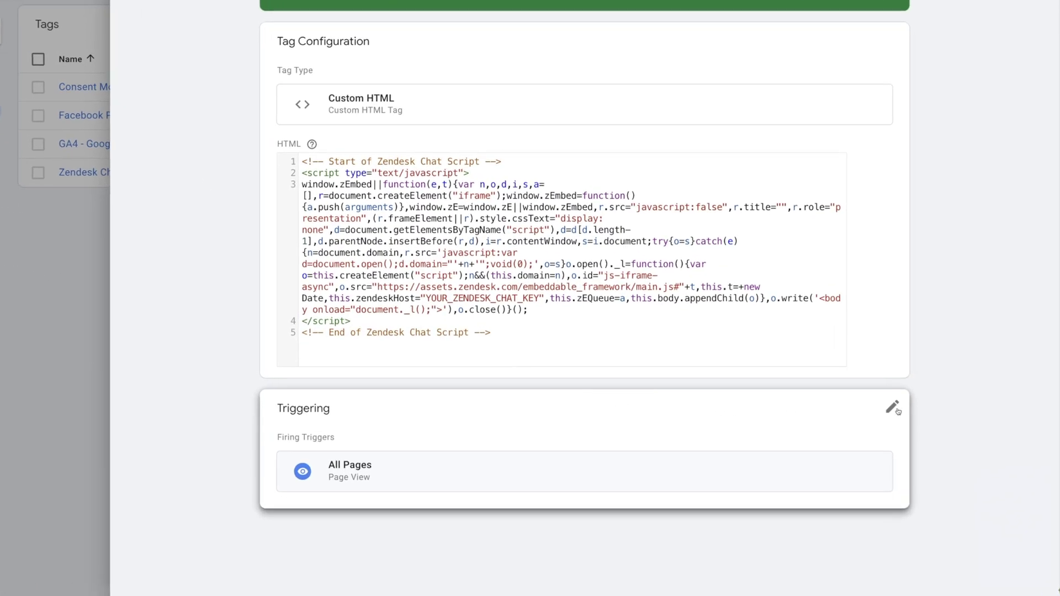
{"action": "left_click", "coordinate": [892, 408]}
{"action": "left_click", "coordinate": [872, 475]}
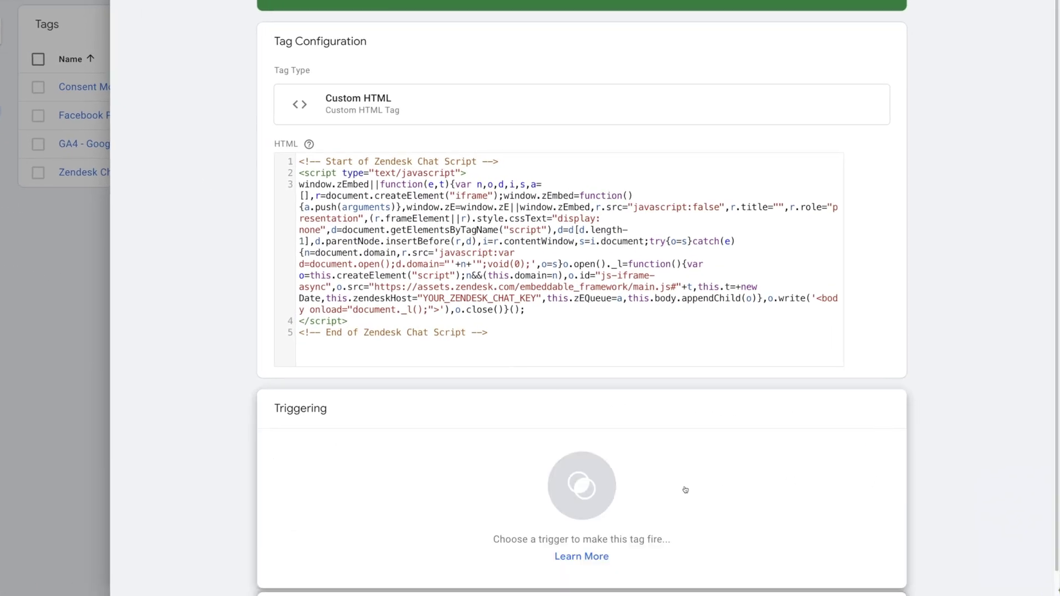
{"action": "left_click", "coordinate": [686, 490]}
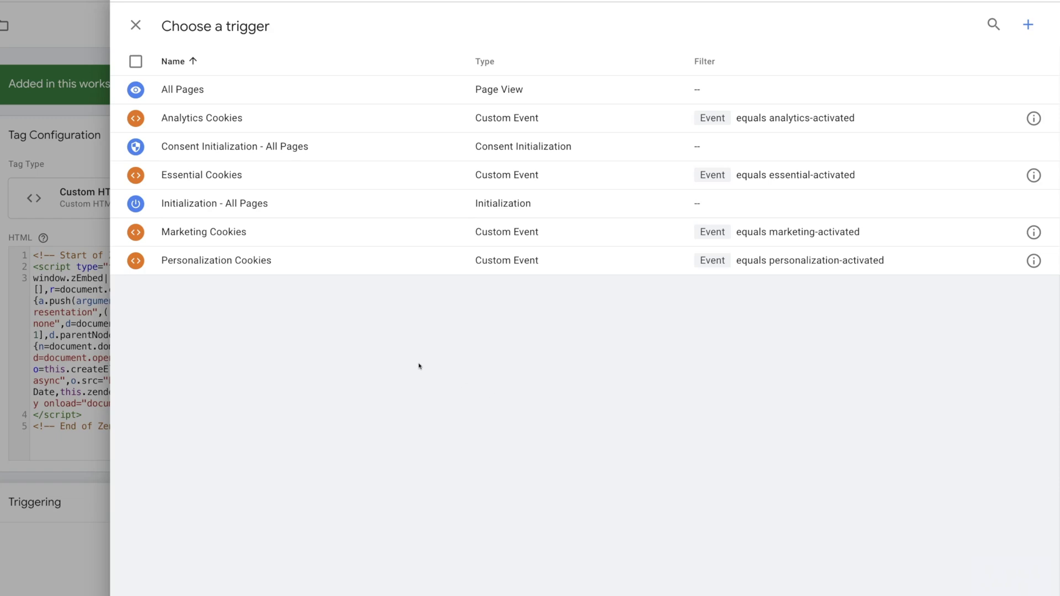
{"action": "left_click", "coordinate": [264, 270]}
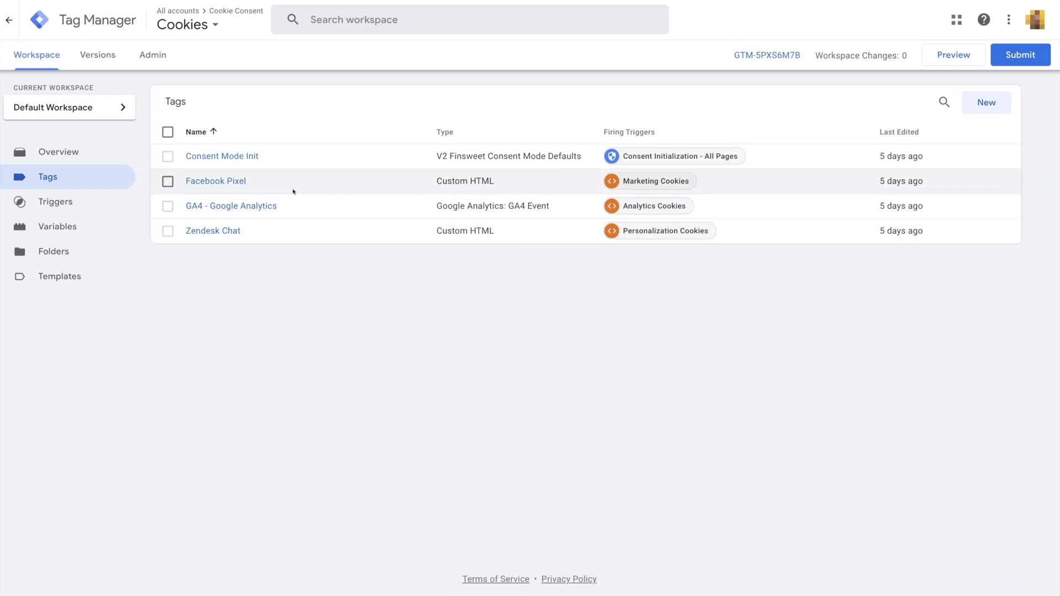
Set Facebook Pixel's Consent Settings to require additional ad_storage consent and save the tag
{"action": "left_click", "coordinate": [271, 186]}
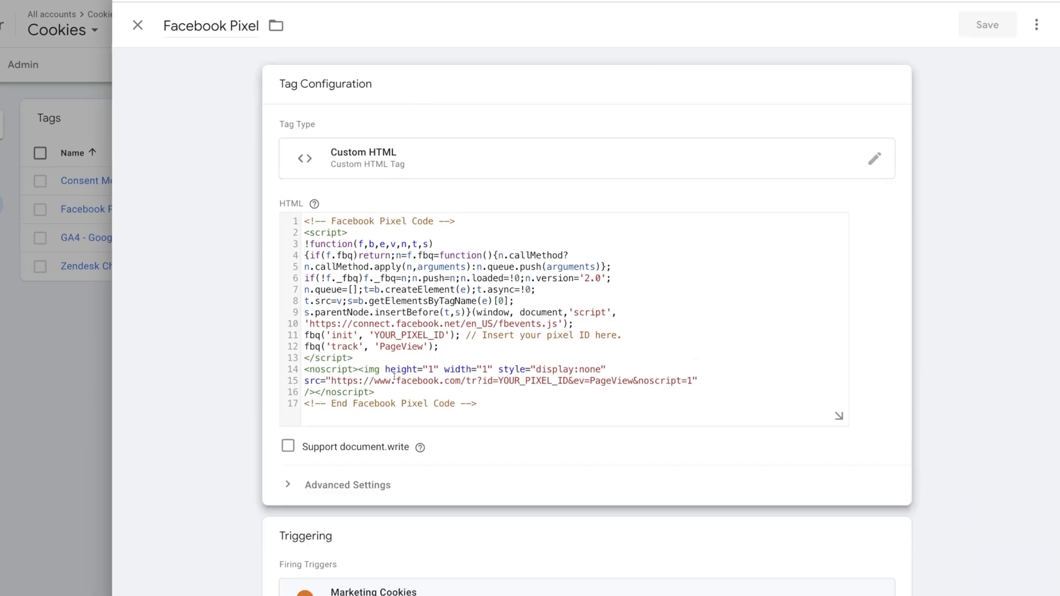
{"action": "left_click", "coordinate": [353, 484]}
{"action": "scroll", "coordinate": [353, 484], "scroll_direction": "down", "scroll_amount": 4}
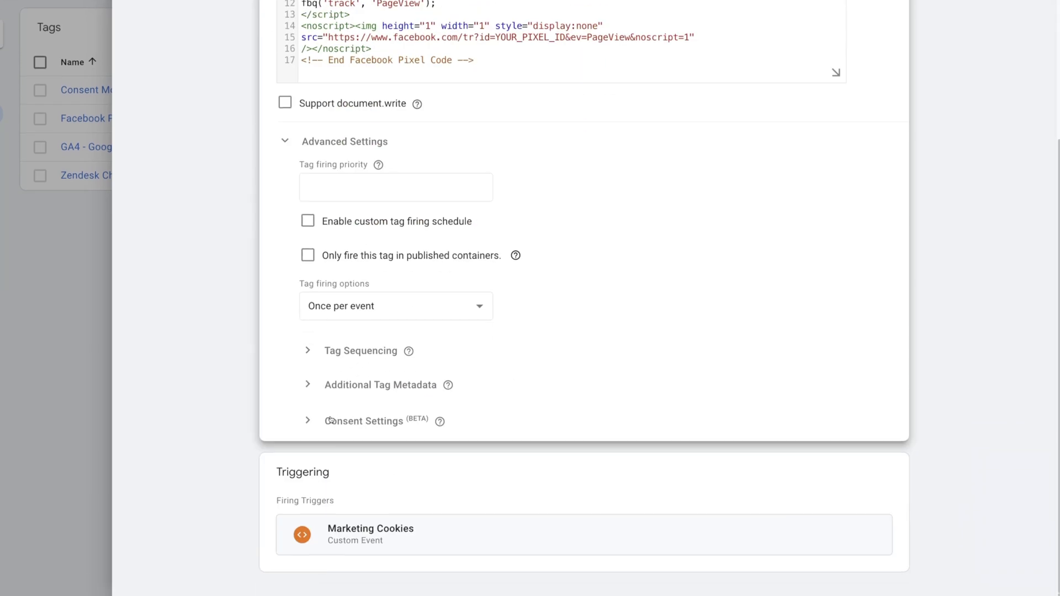
{"action": "left_click", "coordinate": [365, 422]}
{"action": "scroll", "coordinate": [363, 419], "scroll_direction": "down", "scroll_amount": 2}
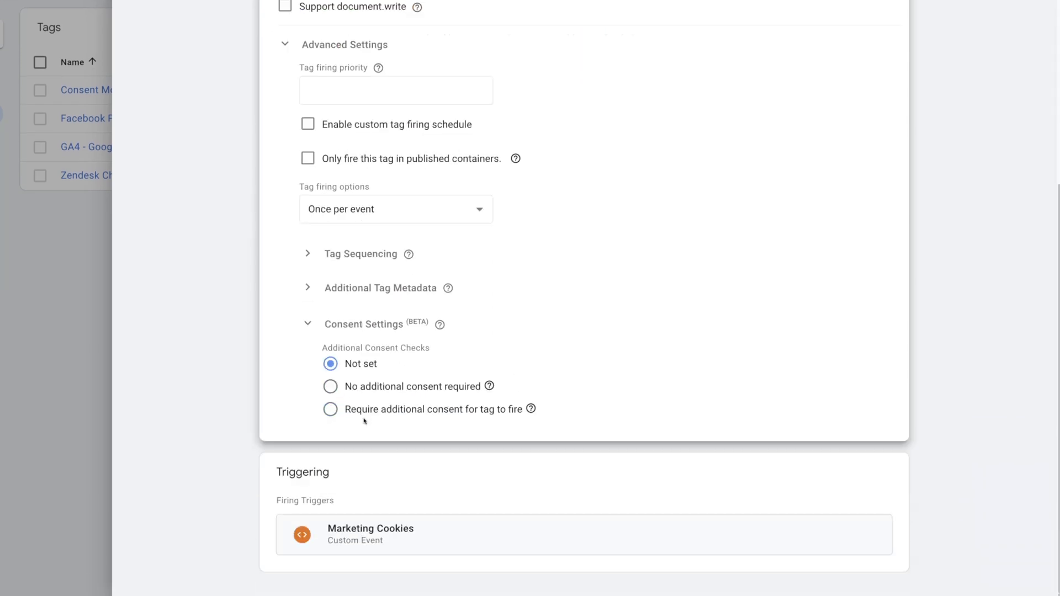
{"action": "left_click", "coordinate": [410, 414]}
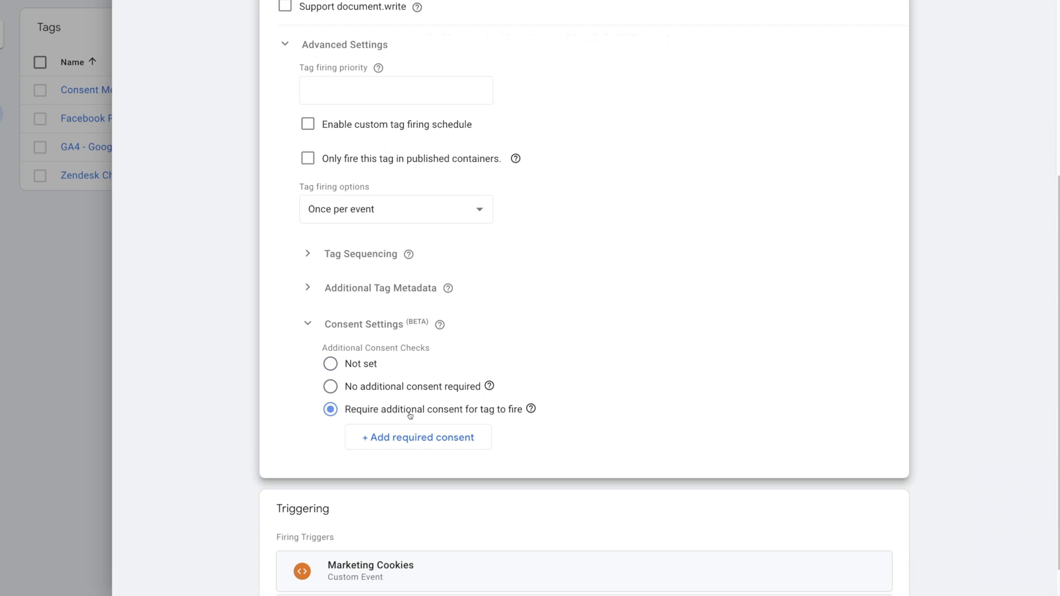
{"action": "scroll", "coordinate": [410, 415], "scroll_direction": "down", "scroll_amount": 1}
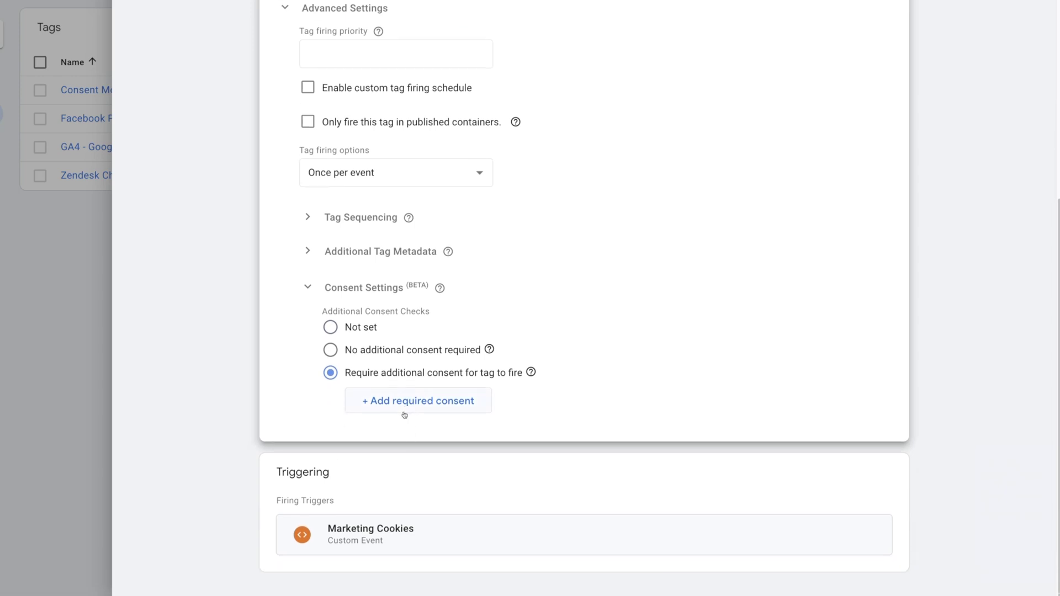
{"action": "left_click", "coordinate": [419, 407]}
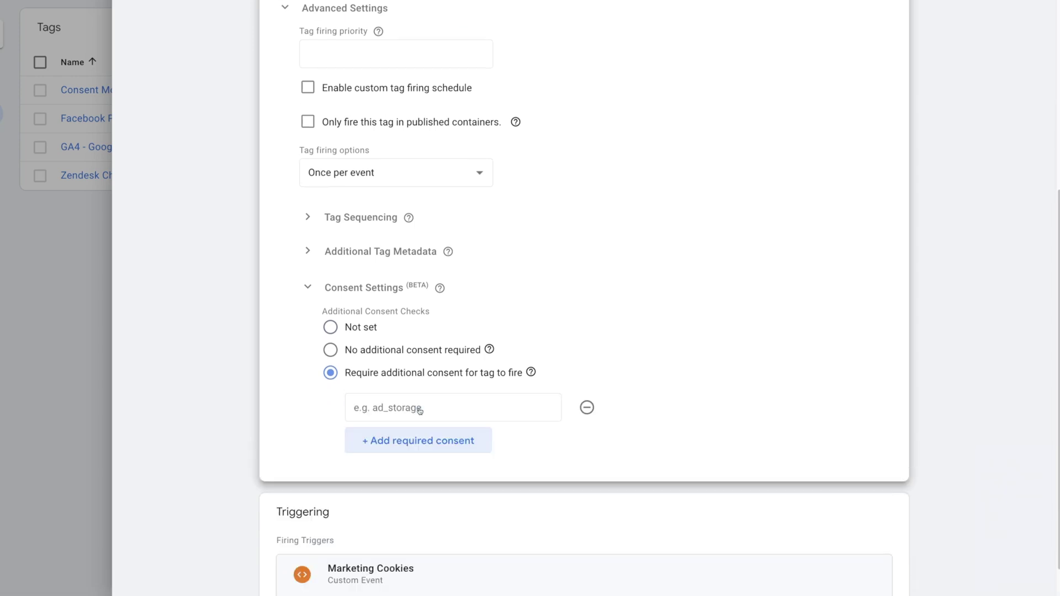
{"action": "left_click", "coordinate": [456, 408]}
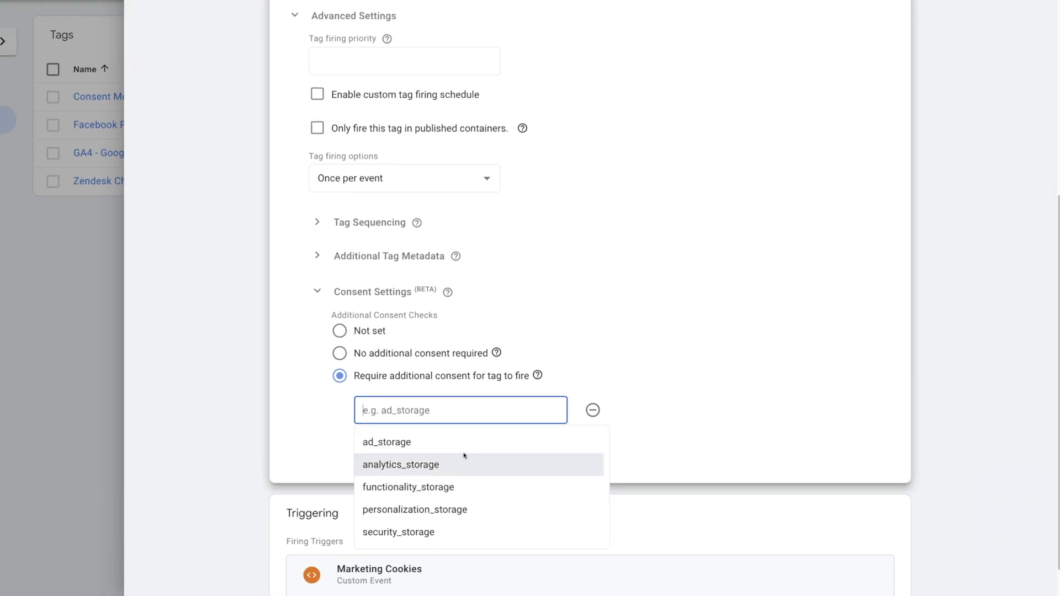
{"action": "left_click", "coordinate": [419, 442]}
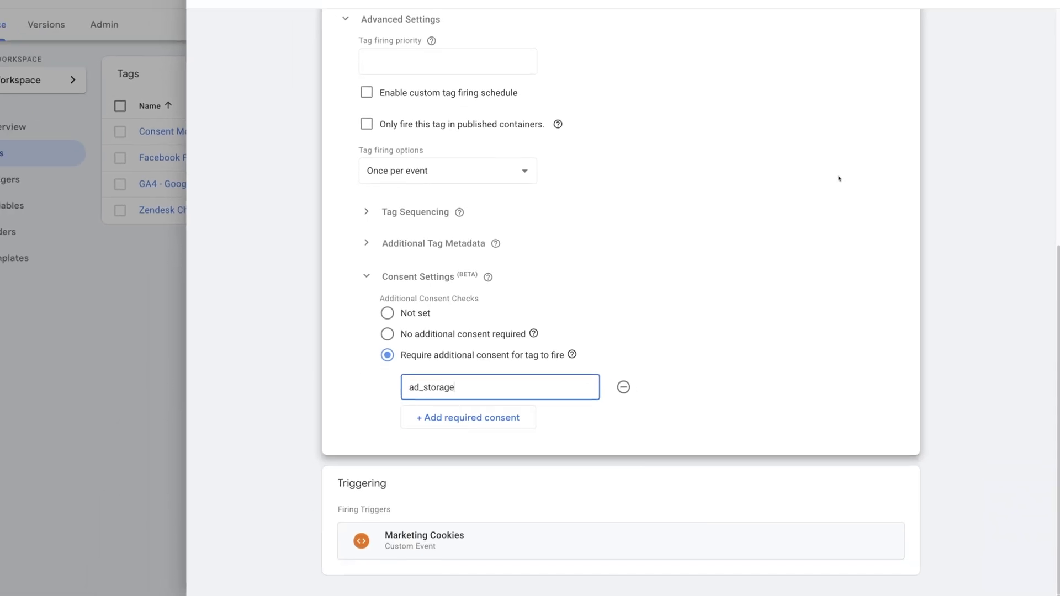
{"action": "left_click", "coordinate": [995, 20]}
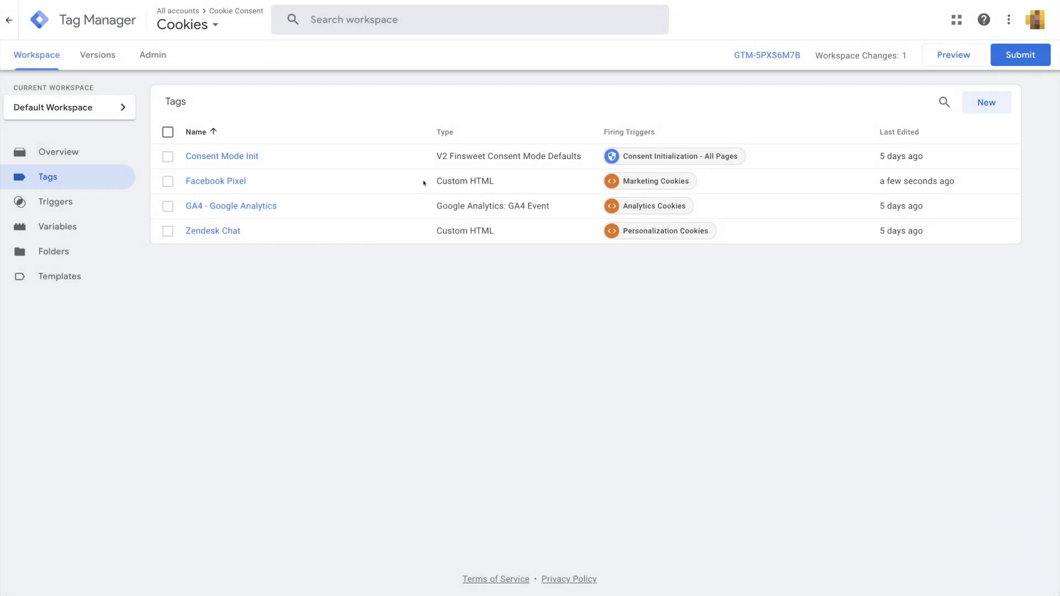
Make GA4 - Google Analytics require additional analytics_storage consent and save the tag
{"action": "left_click", "coordinate": [316, 213]}
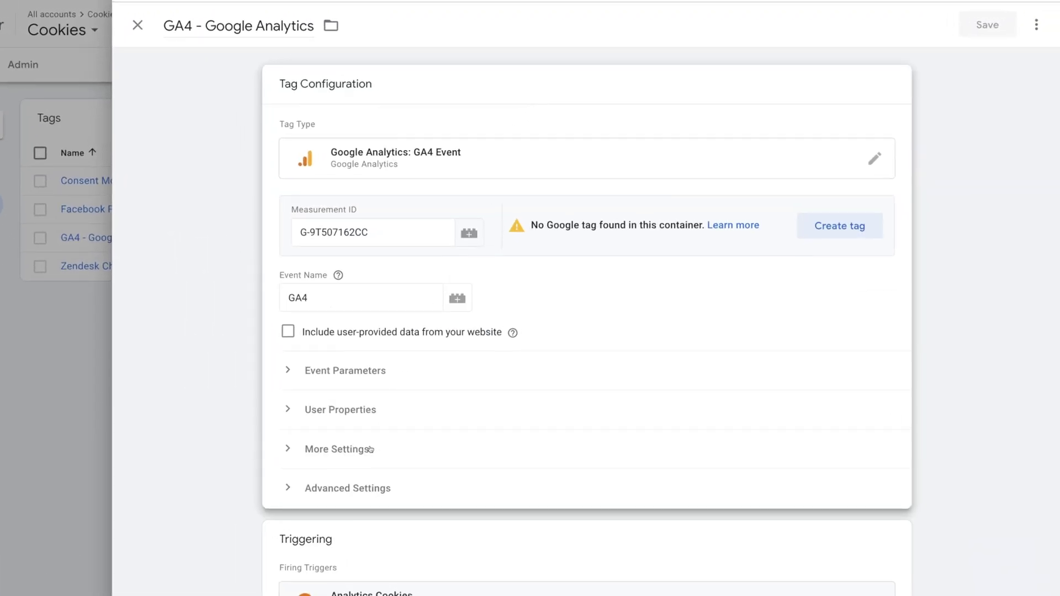
{"action": "left_click", "coordinate": [348, 489]}
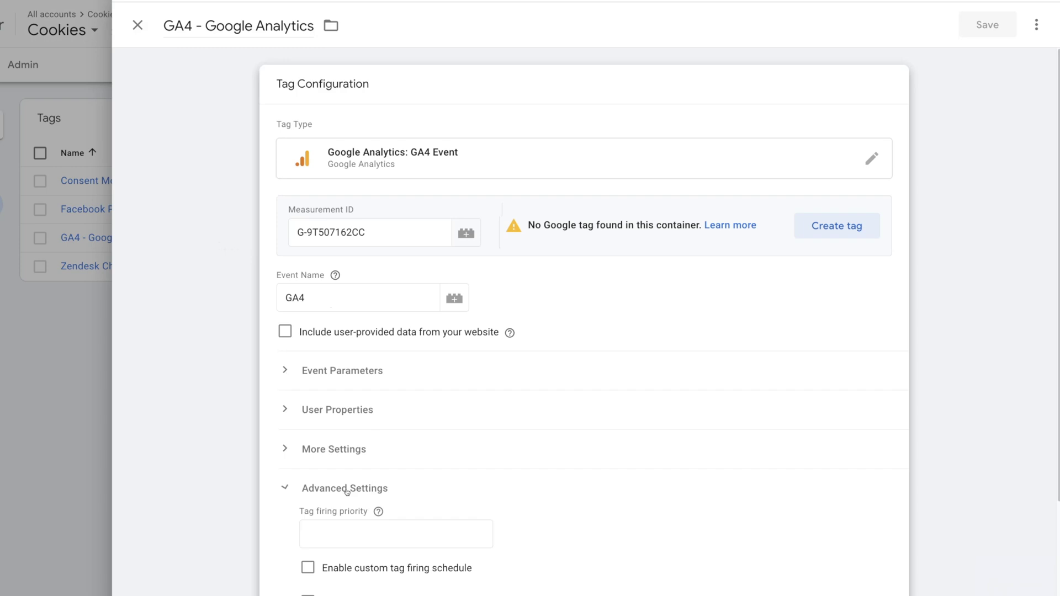
{"action": "scroll", "coordinate": [420, 497], "scroll_direction": "down", "scroll_amount": 6}
{"action": "left_click", "coordinate": [402, 421]}
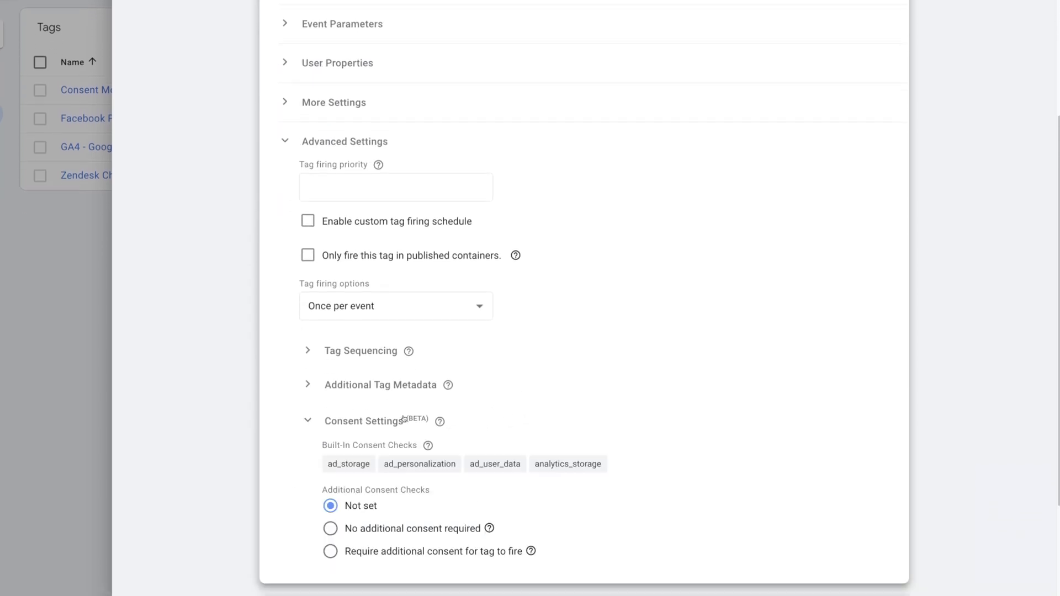
{"action": "scroll", "coordinate": [402, 419], "scroll_direction": "down", "scroll_amount": 3}
{"action": "left_click", "coordinate": [398, 409]}
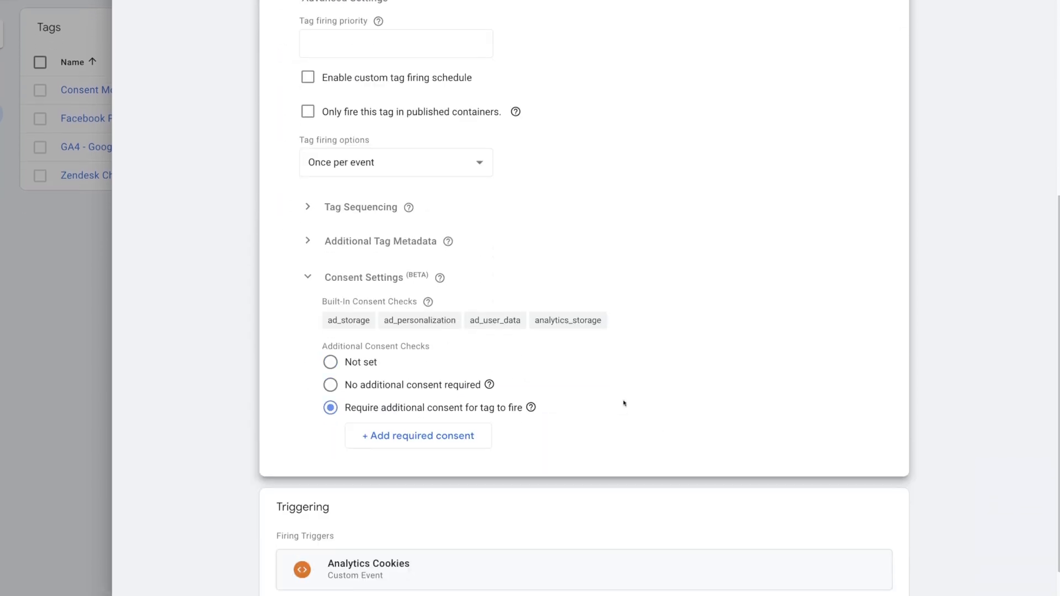
{"action": "scroll", "coordinate": [624, 404], "scroll_direction": "down", "scroll_amount": 1}
{"action": "left_click", "coordinate": [457, 401]}
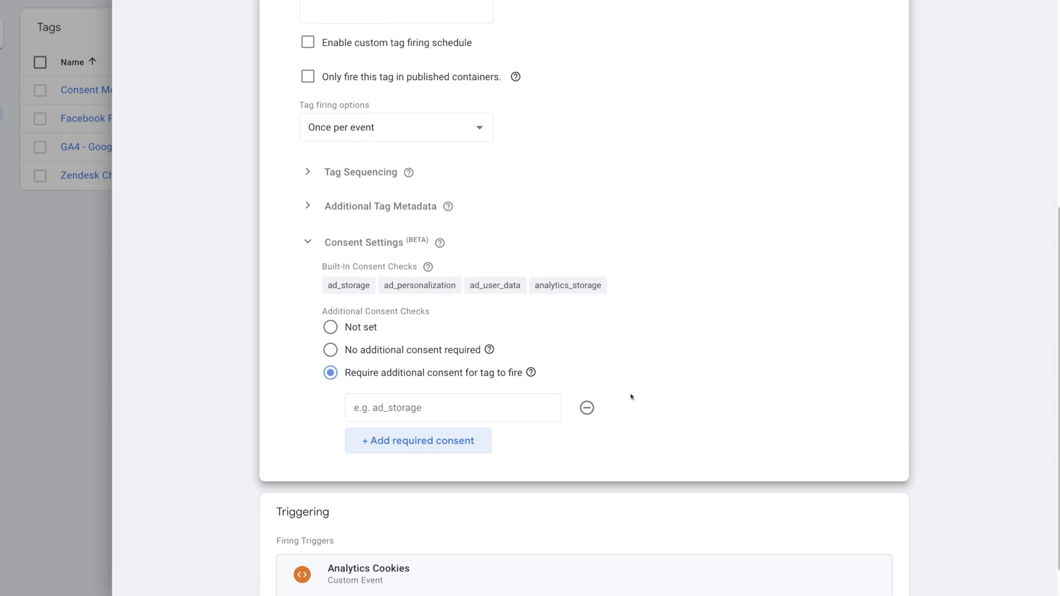
{"action": "scroll", "coordinate": [630, 397], "scroll_direction": "down", "scroll_amount": 1}
{"action": "left_click", "coordinate": [497, 375]}
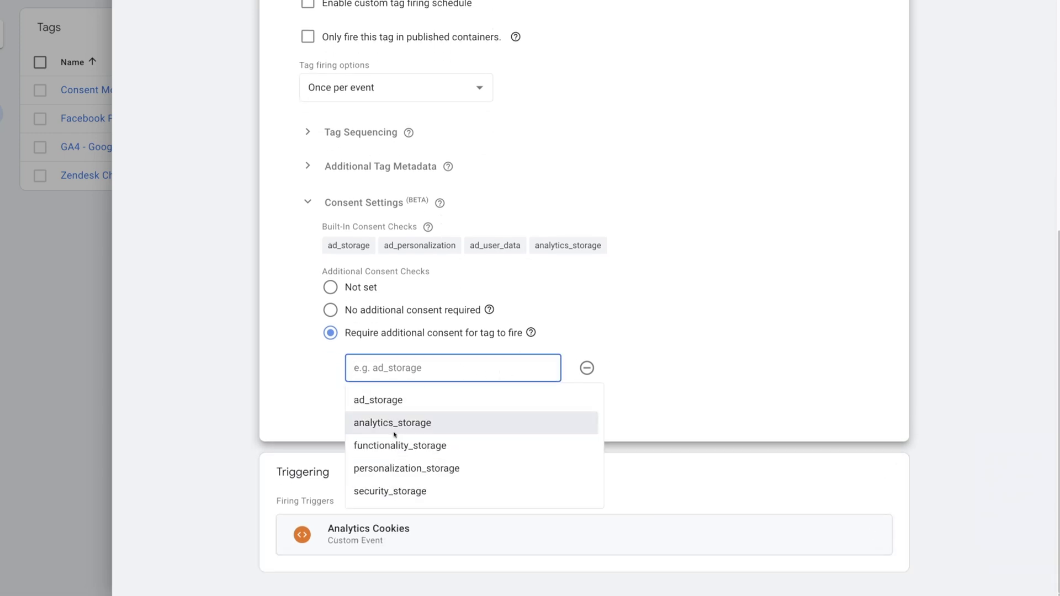
{"action": "left_click", "coordinate": [524, 424]}
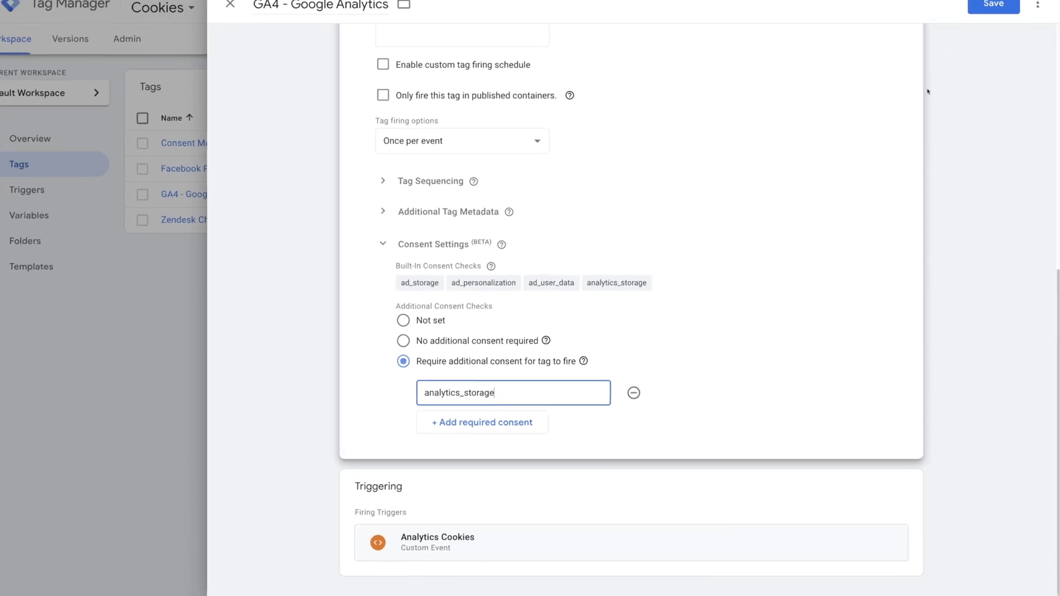
{"action": "left_click", "coordinate": [994, 4]}
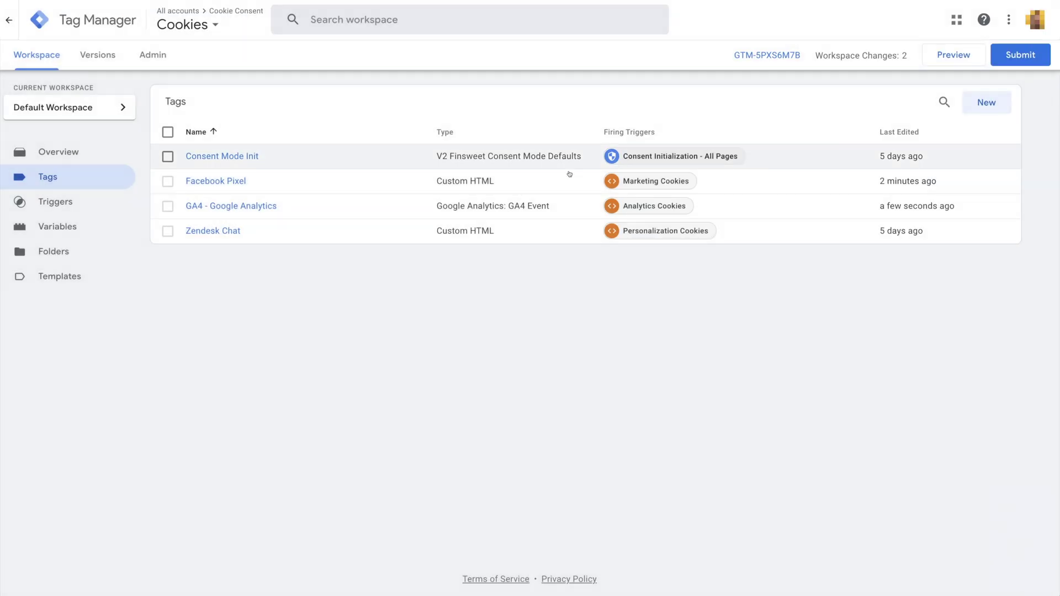
Make Zendesk Chat require personalization_storage and functionality_storage consent and save the tag
{"action": "left_click", "coordinate": [303, 239]}
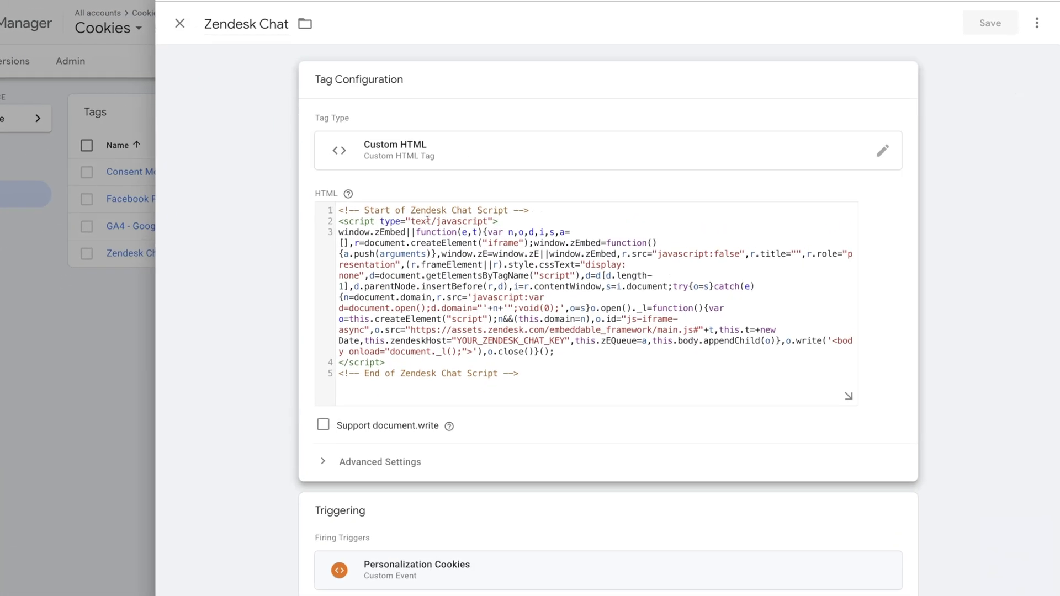
{"action": "left_click", "coordinate": [434, 426]}
{"action": "scroll", "coordinate": [472, 424], "scroll_direction": "down", "scroll_amount": 4}
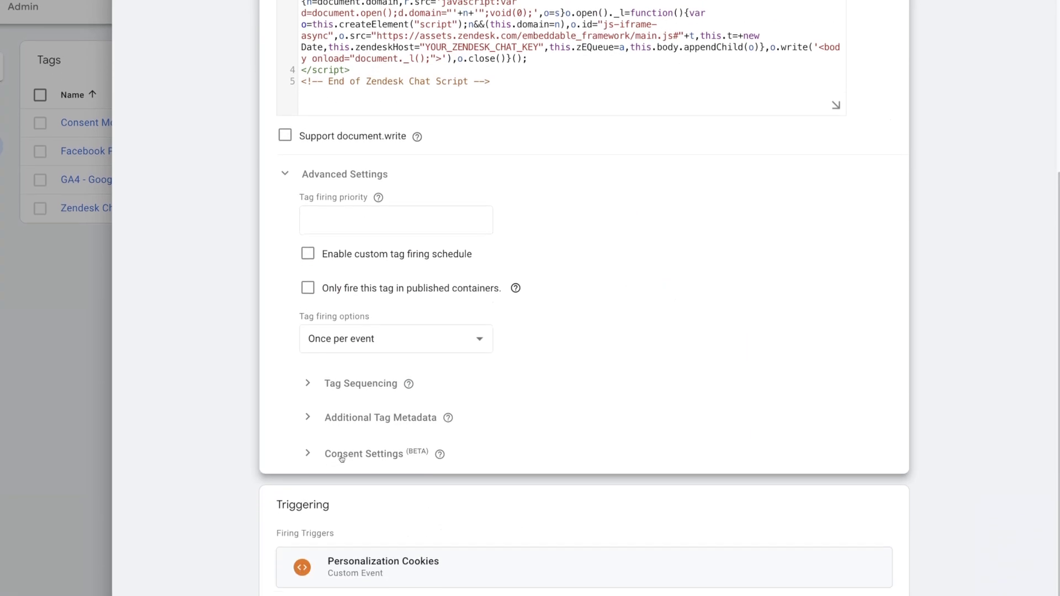
{"action": "left_click", "coordinate": [364, 508]}
{"action": "scroll", "coordinate": [343, 421], "scroll_direction": "down", "scroll_amount": 2}
{"action": "left_click", "coordinate": [389, 410]}
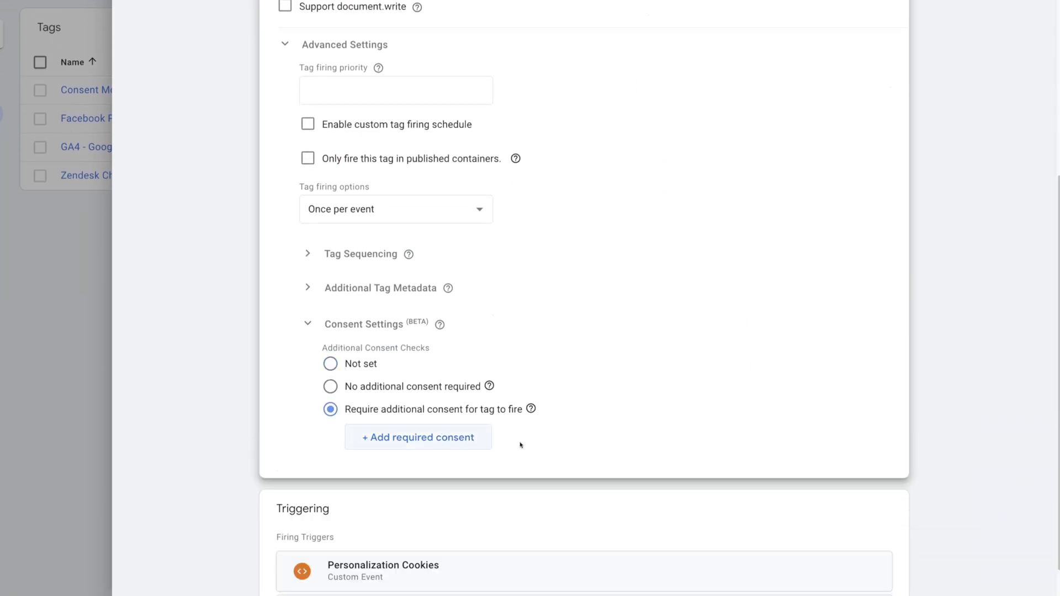
{"action": "scroll", "coordinate": [504, 429], "scroll_direction": "down", "scroll_amount": 1}
{"action": "left_click", "coordinate": [458, 409]}
{"action": "scroll", "coordinate": [464, 397], "scroll_direction": "down", "scroll_amount": 1}
{"action": "left_click", "coordinate": [476, 374]}
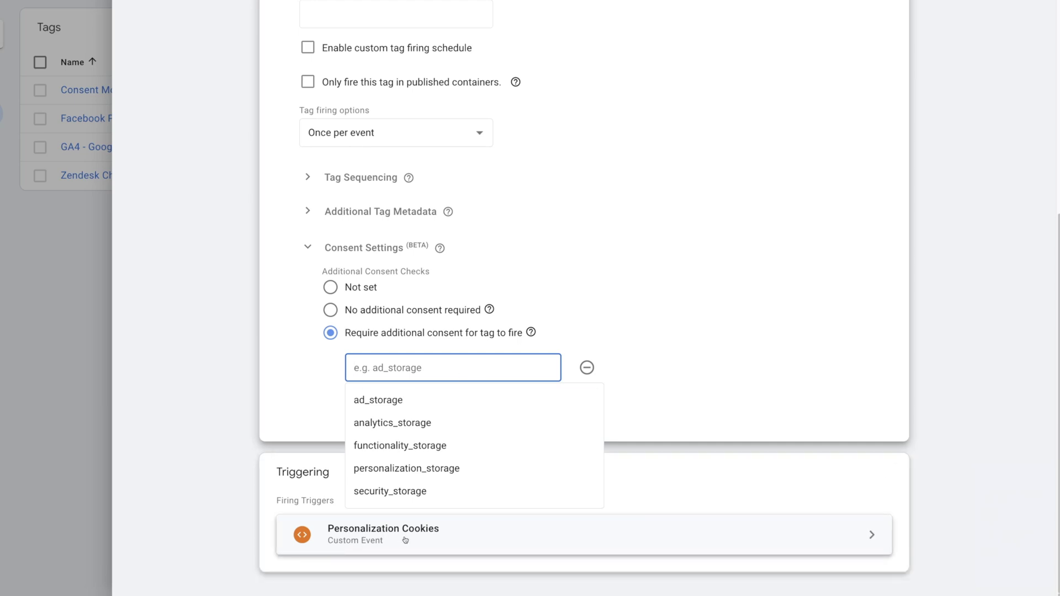
{"action": "left_click", "coordinate": [419, 468]}
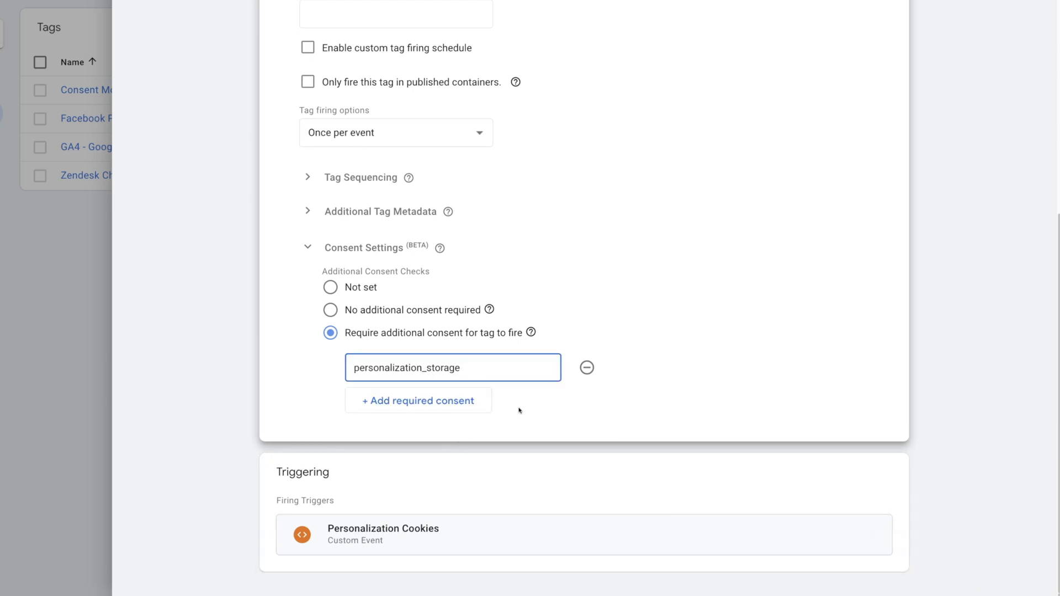
{"action": "left_click", "coordinate": [415, 400]}
{"action": "left_click", "coordinate": [420, 408]}
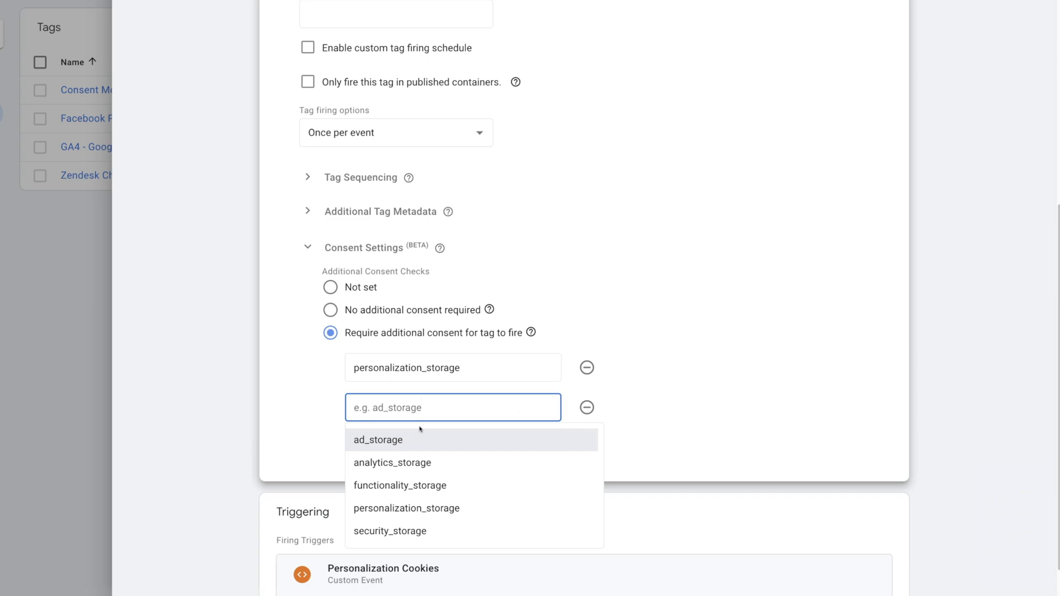
{"action": "left_click", "coordinate": [417, 488]}
{"action": "left_click", "coordinate": [993, 12]}
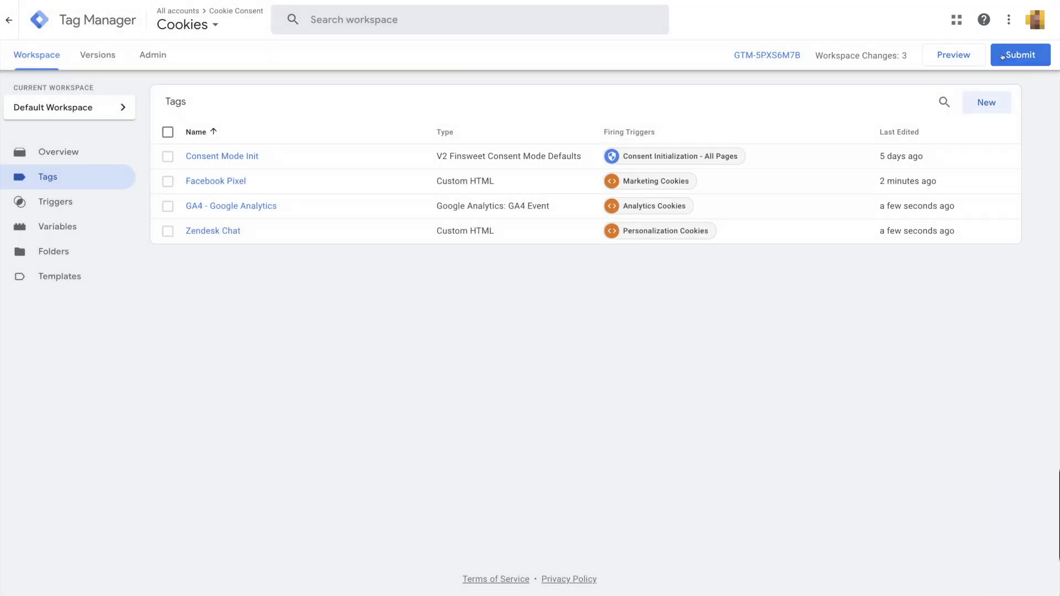
Publish the changes as Version 3 without a description, then launch Preview
{"action": "left_click", "coordinate": [1003, 56]}
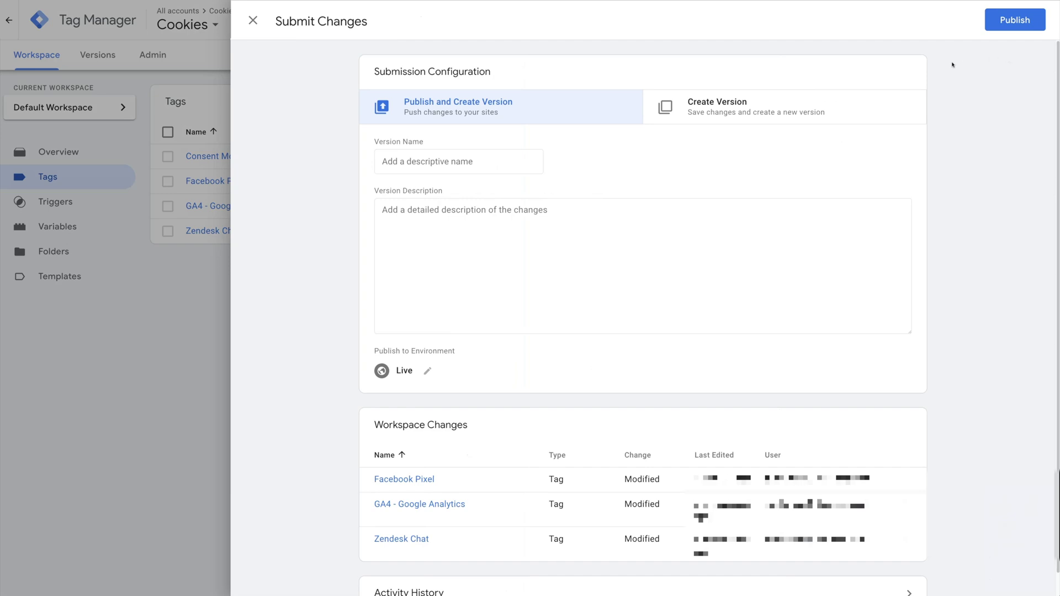
{"action": "left_click", "coordinate": [502, 166]}
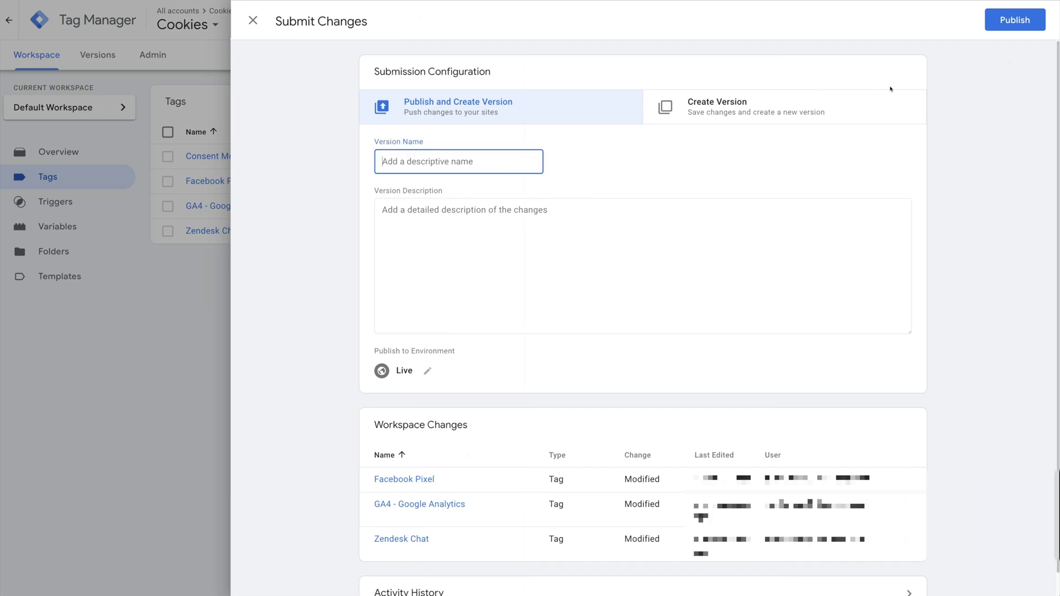
{"action": "left_click", "coordinate": [1015, 20]}
{"action": "left_click", "coordinate": [644, 380]}
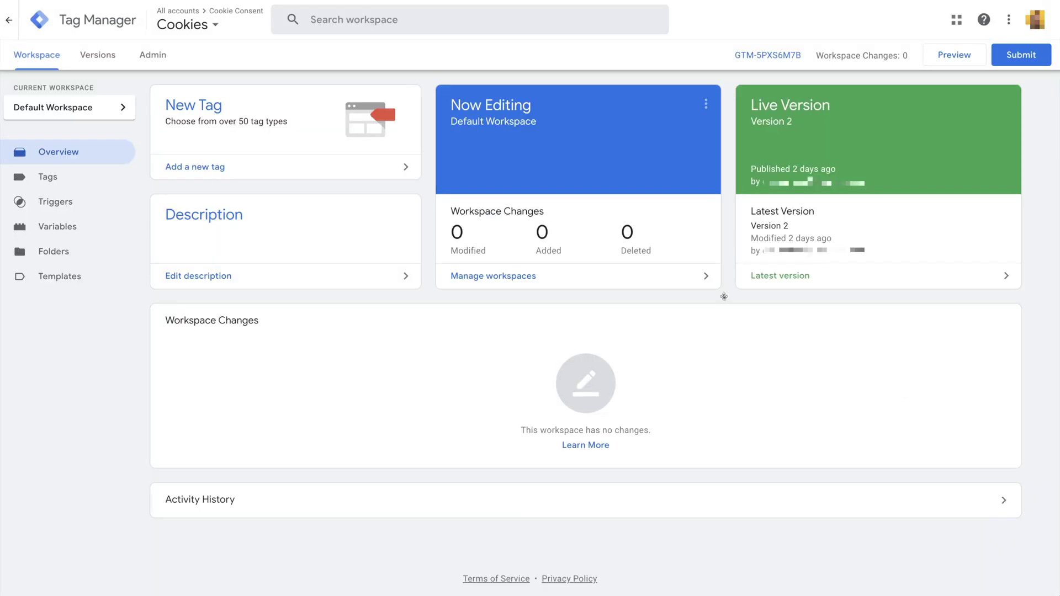
{"action": "left_click", "coordinate": [950, 56]}
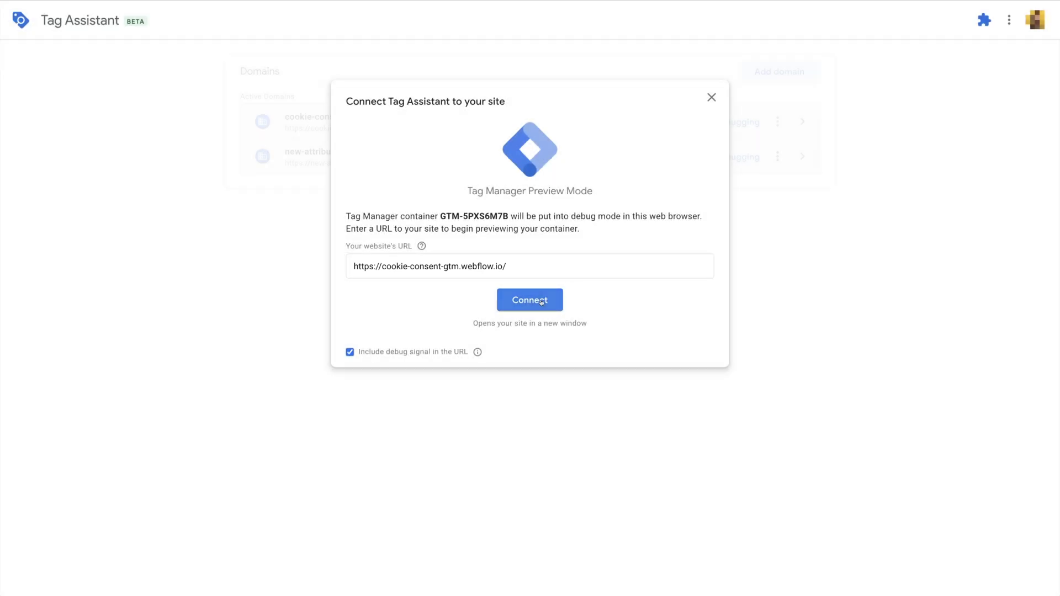
Connect Tag Assistant to cookie-consent-gtm.webflow.io and reveal the site's cookie banner
{"action": "left_click", "coordinate": [538, 302]}
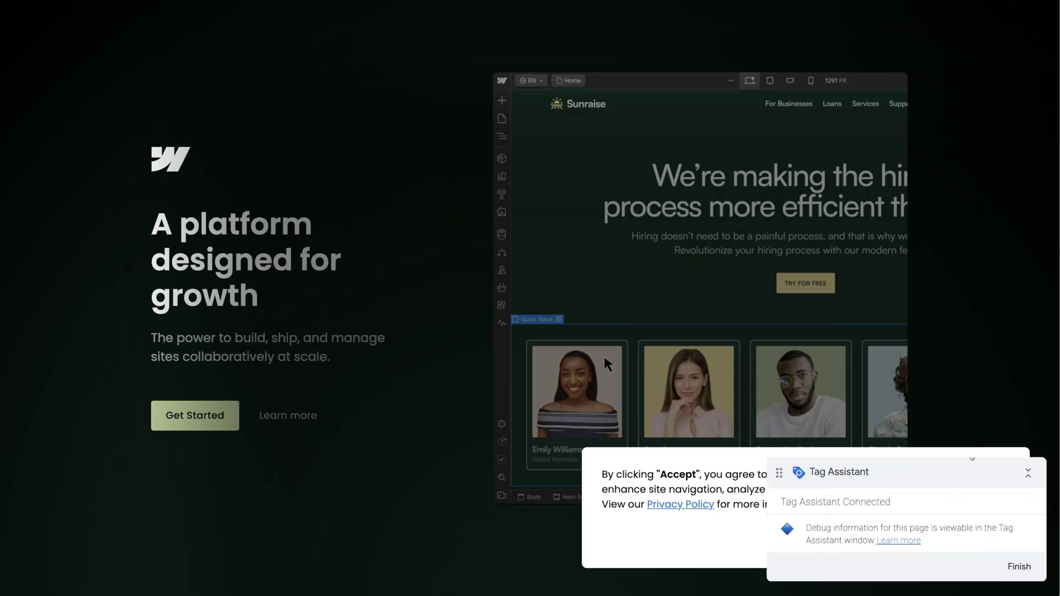
{"action": "left_click", "coordinate": [1027, 473]}
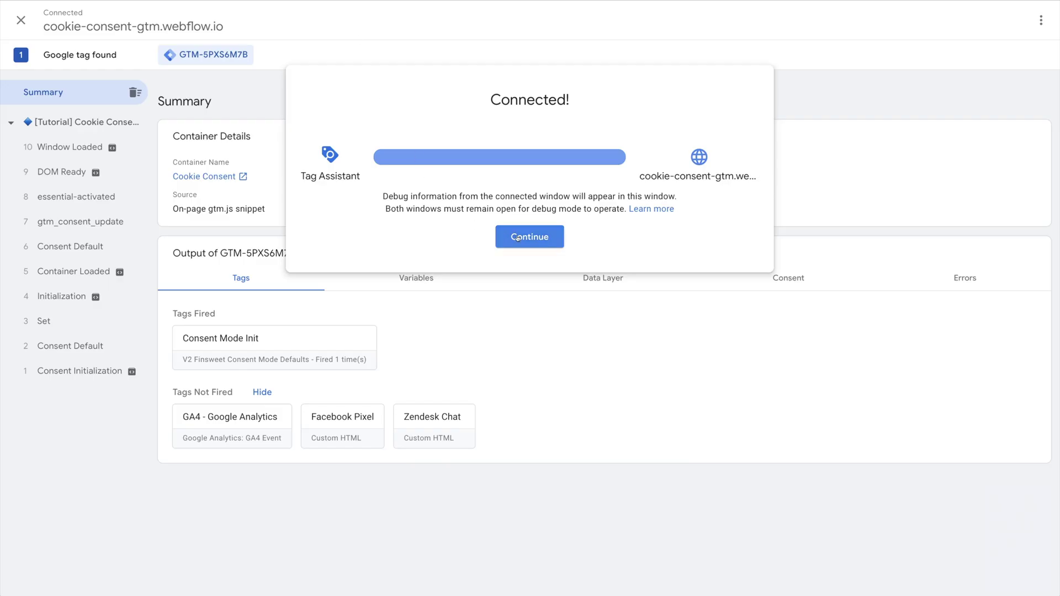
{"action": "left_click", "coordinate": [517, 237]}
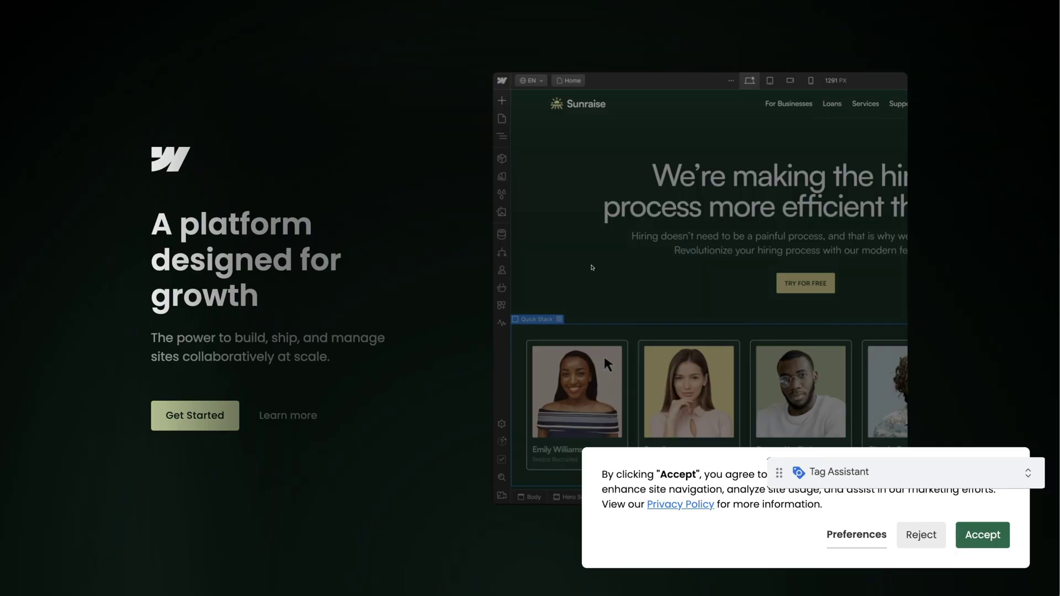
Grant only Analytics consent in the banner preferences and check fired tags in Tag Assistant
{"action": "left_click", "coordinate": [857, 535]}
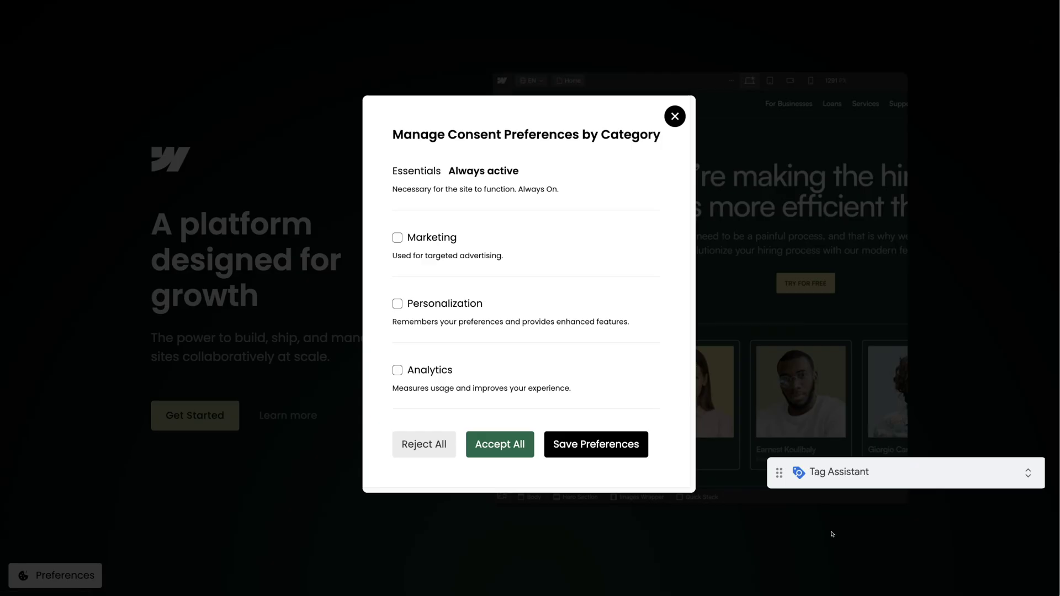
{"action": "left_click", "coordinate": [443, 378]}
{"action": "left_click", "coordinate": [525, 442]}
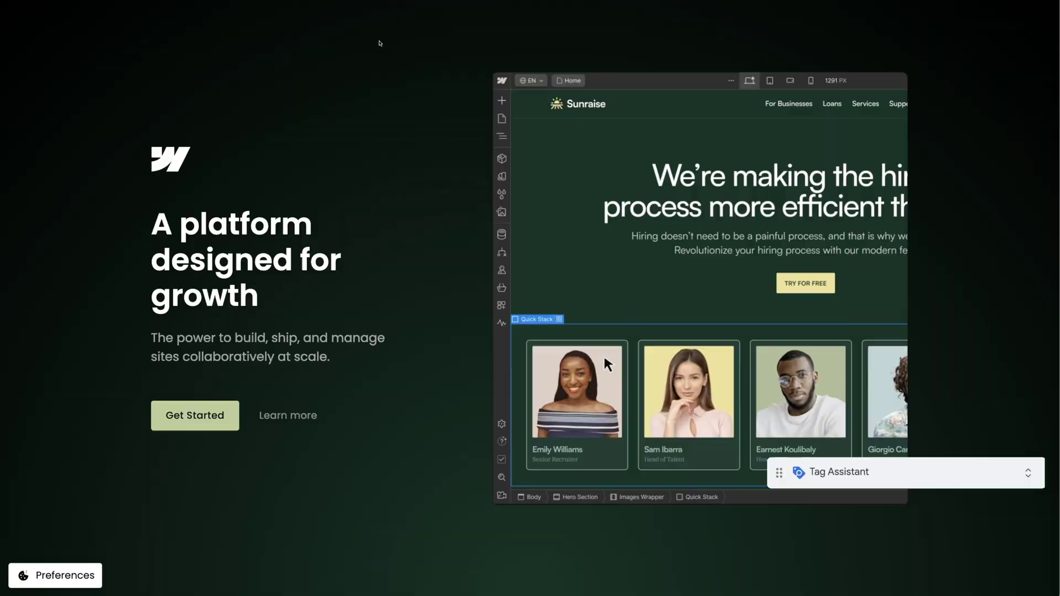
{"action": "left_click", "coordinate": [379, 40]}
Add Marketing consent in the preferences and save
{"action": "left_click", "coordinate": [68, 569]}
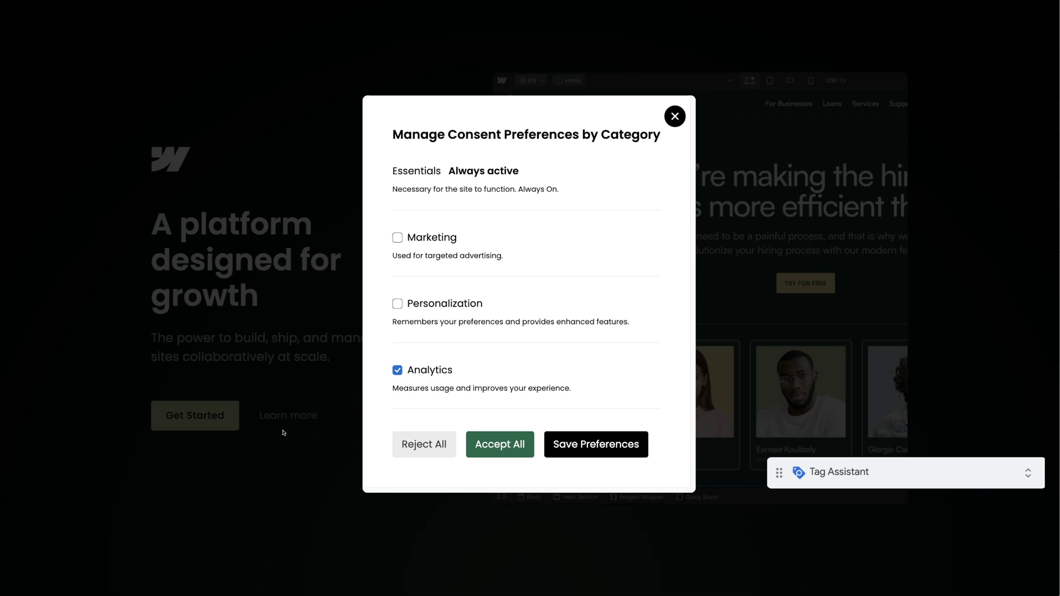
{"action": "left_click", "coordinate": [436, 242]}
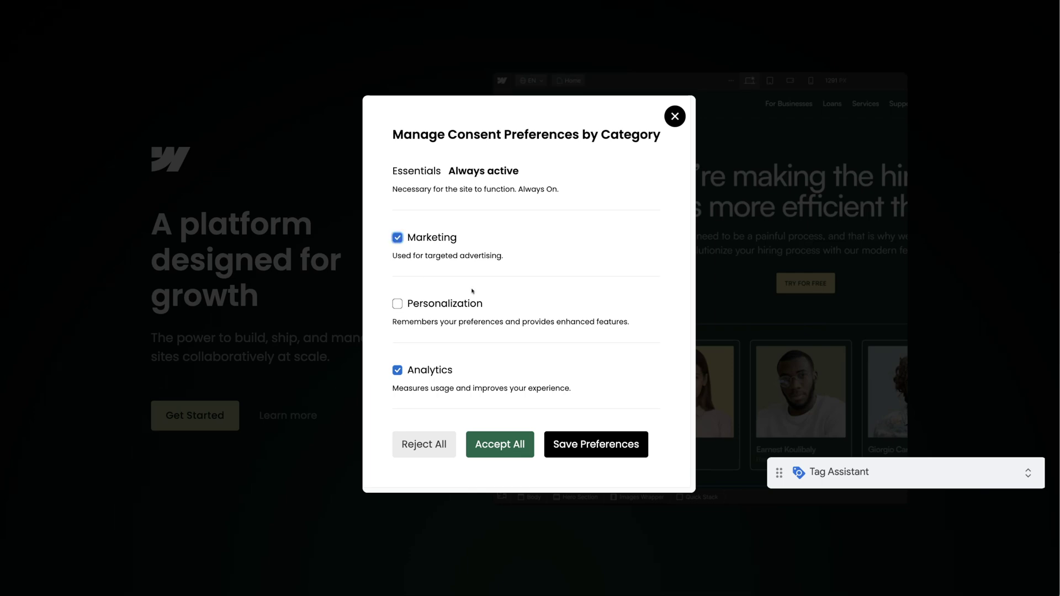
{"action": "left_click", "coordinate": [586, 448]}
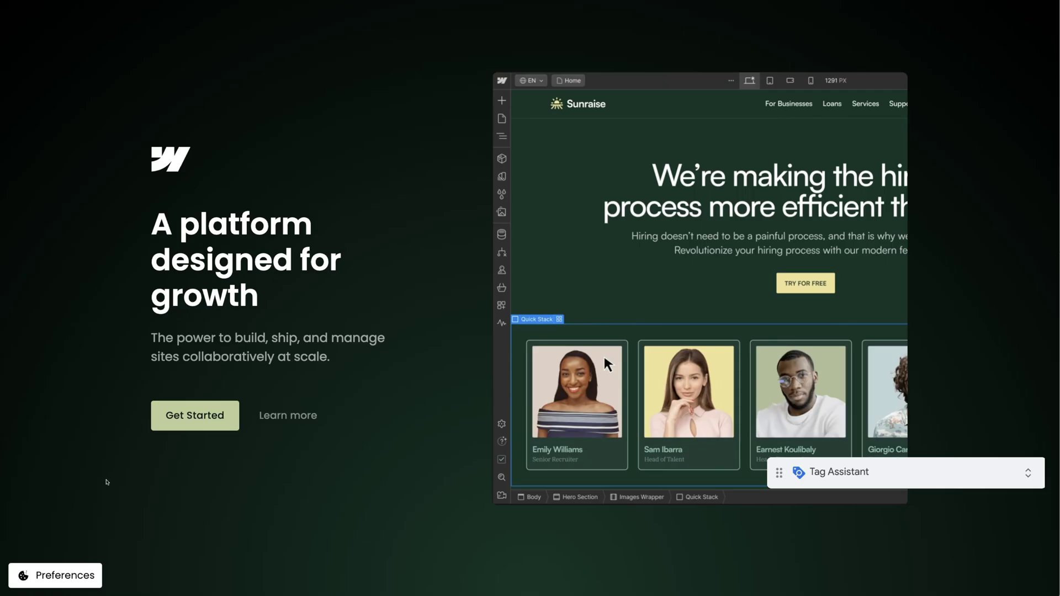
Add Personalization consent in the preferences and save
{"action": "left_click", "coordinate": [63, 572]}
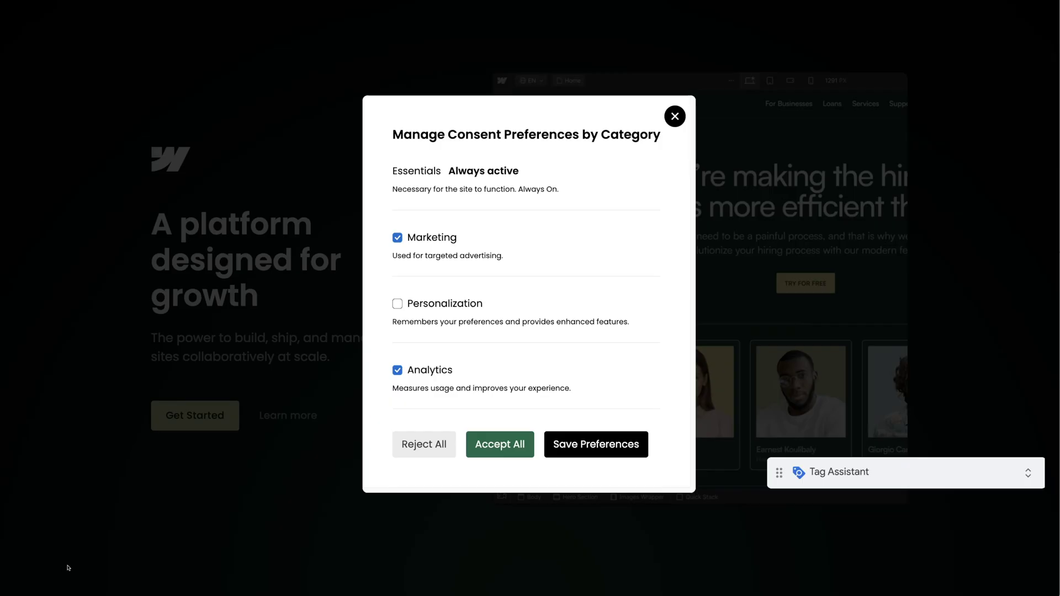
{"action": "left_click", "coordinate": [451, 306]}
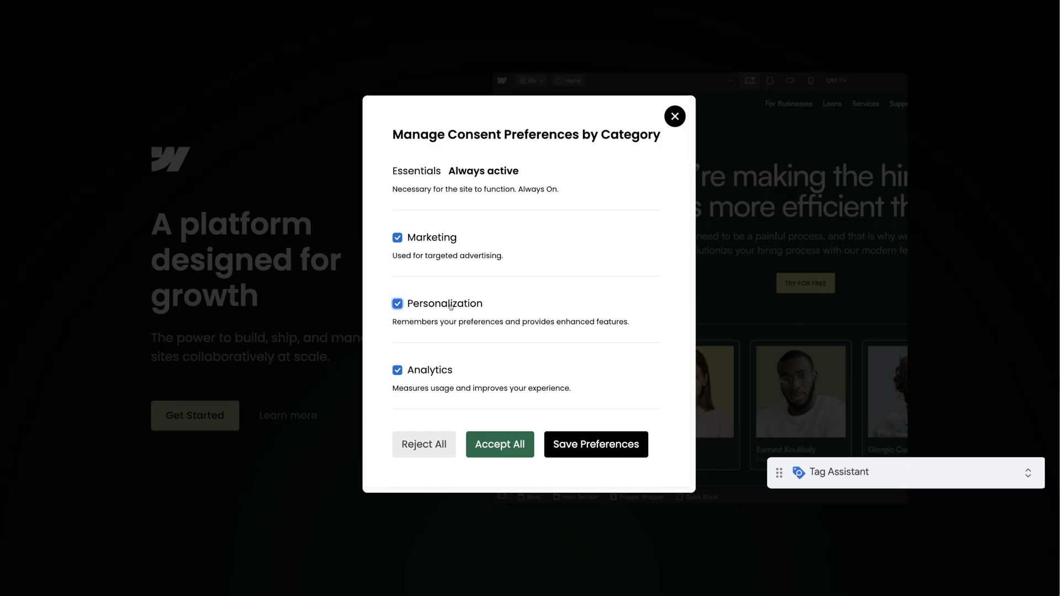
{"action": "left_click", "coordinate": [563, 444]}
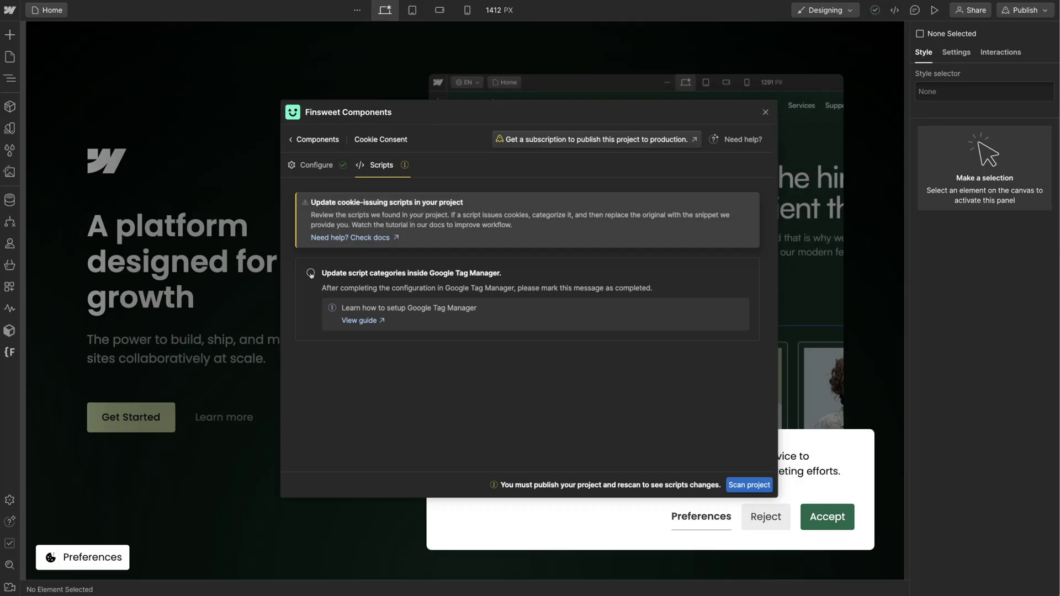
Tick 'Update script categories inside Google Tag Manager' in Finsweet's Cookie Consent Scripts
{"action": "left_click", "coordinate": [311, 273]}
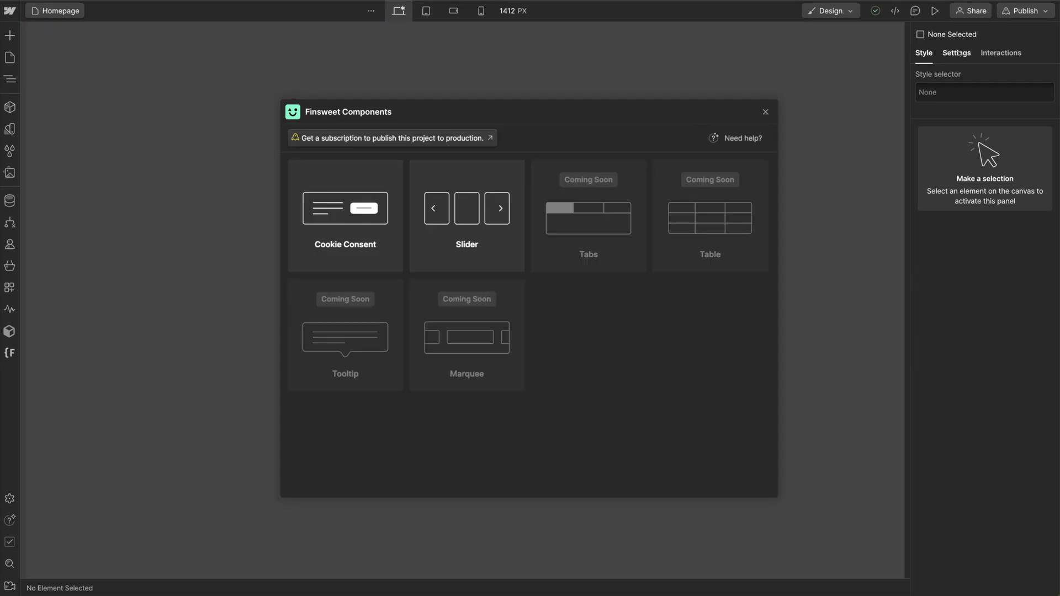
Publish the Webflow project to the staging-url.webflow.io staging domain and close the publish options
{"action": "key", "text": "shift+p"}
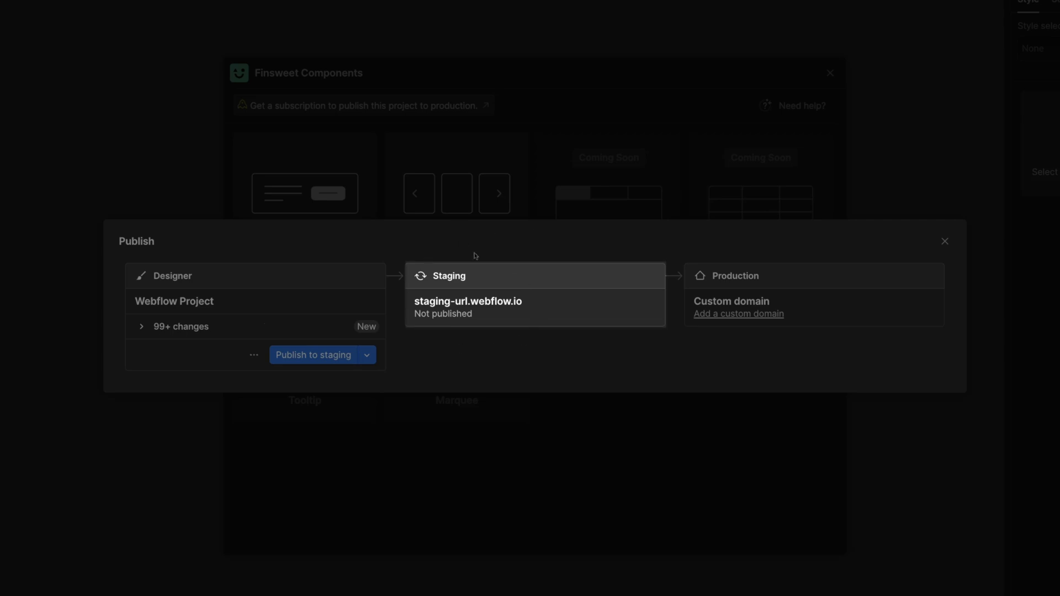
{"action": "left_click", "coordinate": [331, 355]}
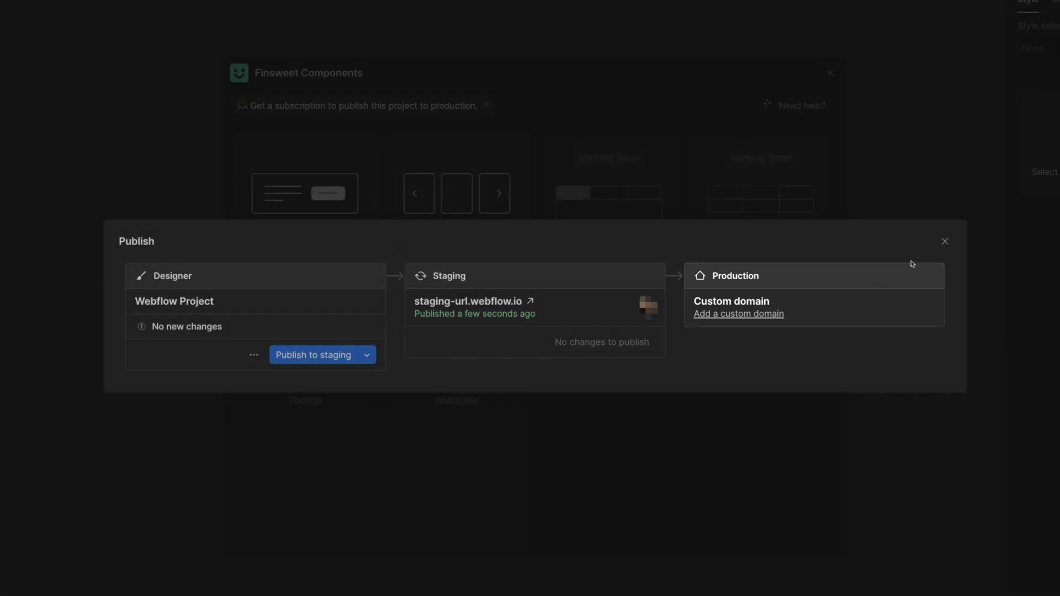
{"action": "left_click", "coordinate": [944, 241]}
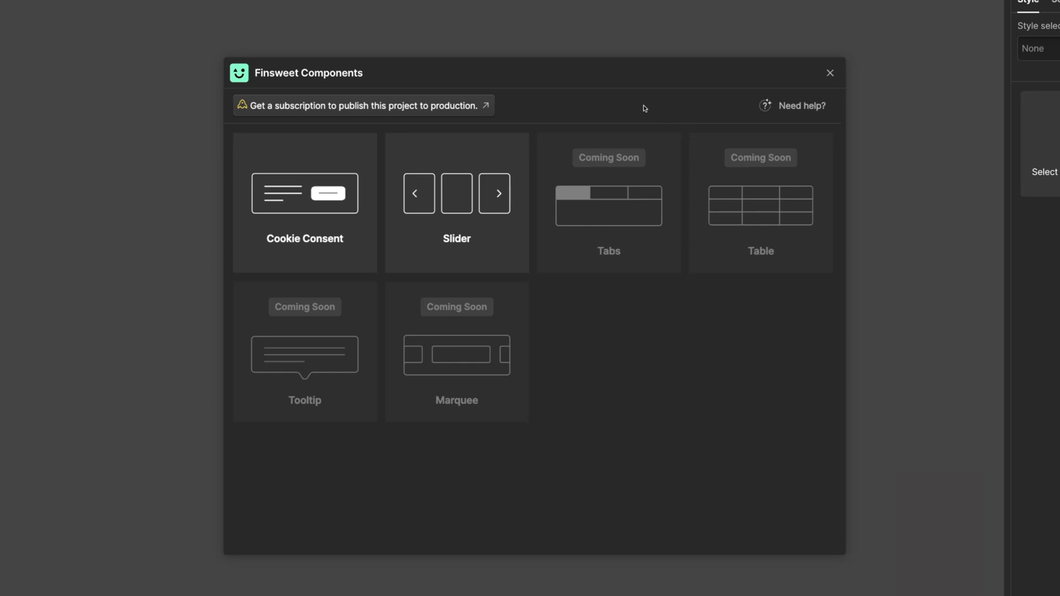